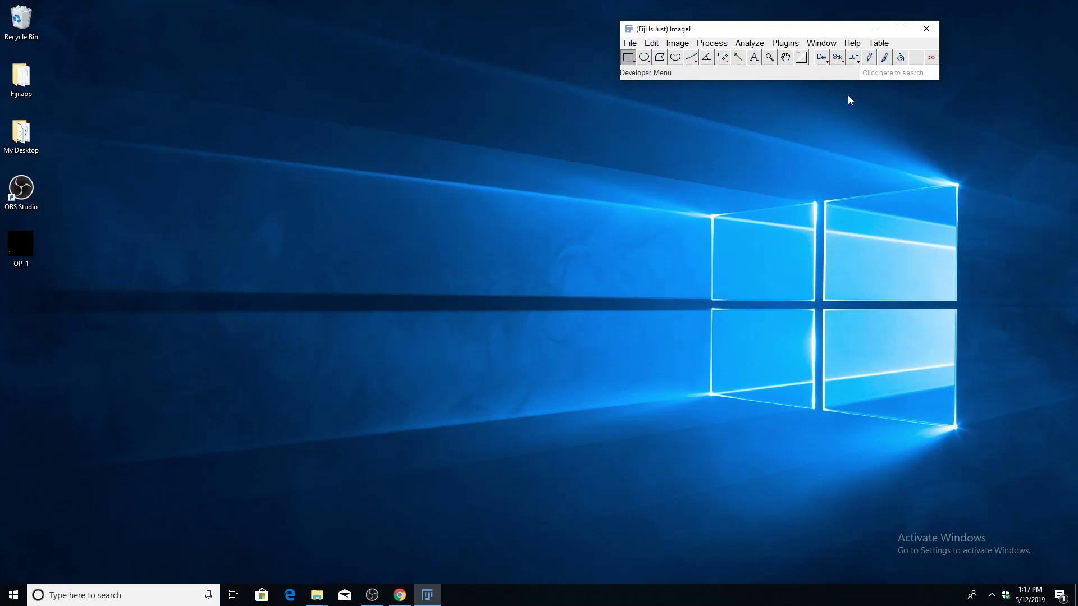
Look through Fiji's Help menu options, then dismiss the menu
{"action": "left_click", "coordinate": [852, 43]}
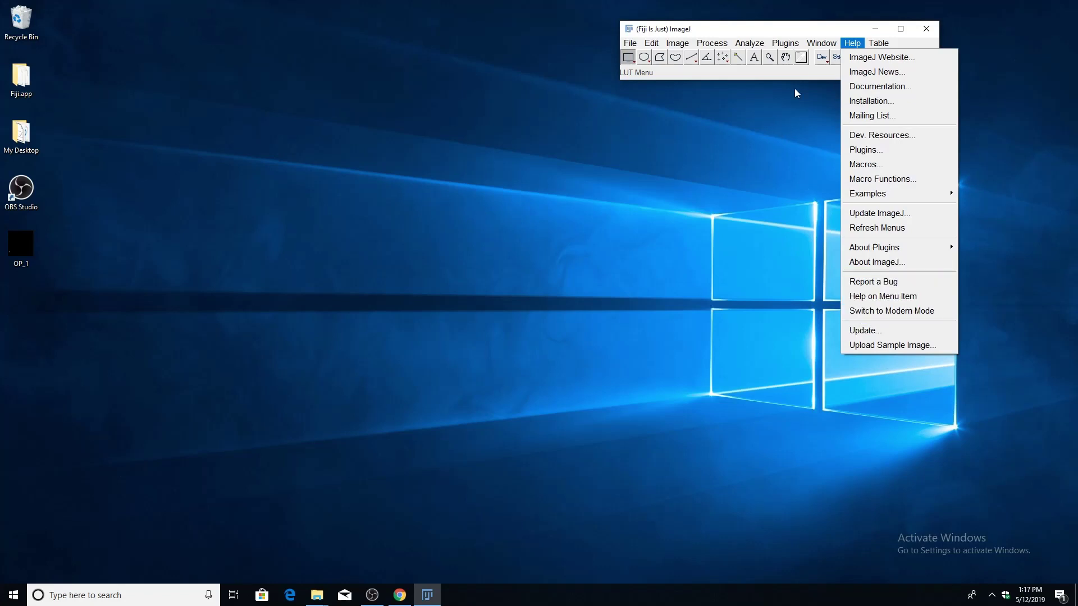
{"action": "left_click", "coordinate": [762, 31]}
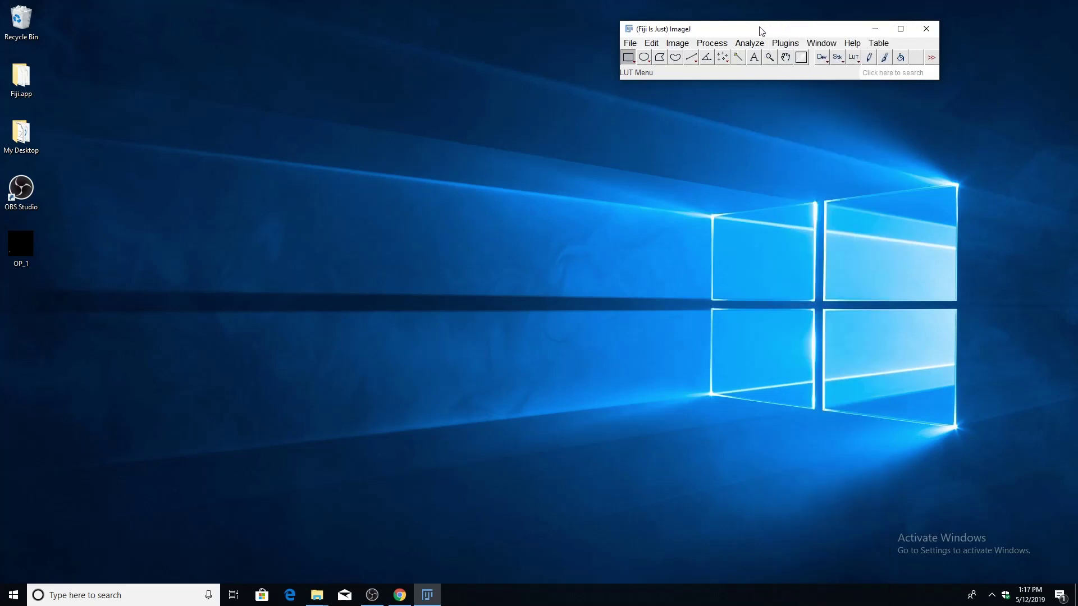
Browse the Plugins menu down to the NeuroAnatomy submenu, then close it
{"action": "left_click", "coordinate": [784, 43]}
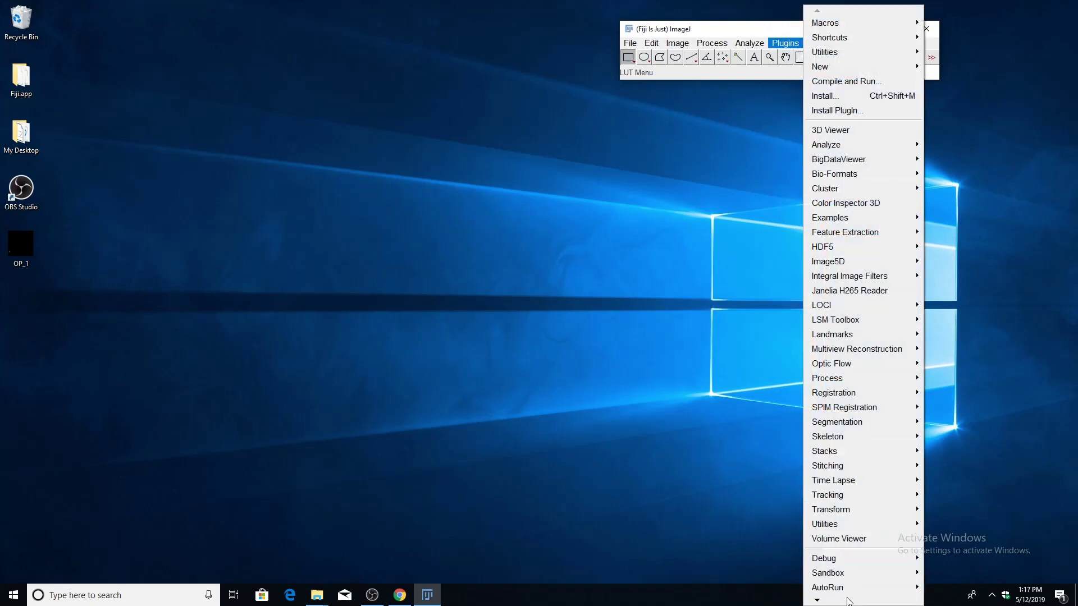
{"action": "scroll", "coordinate": [846, 590], "scroll_direction": "down", "scroll_amount": 3}
{"action": "mouse_move", "coordinate": [868, 573]}
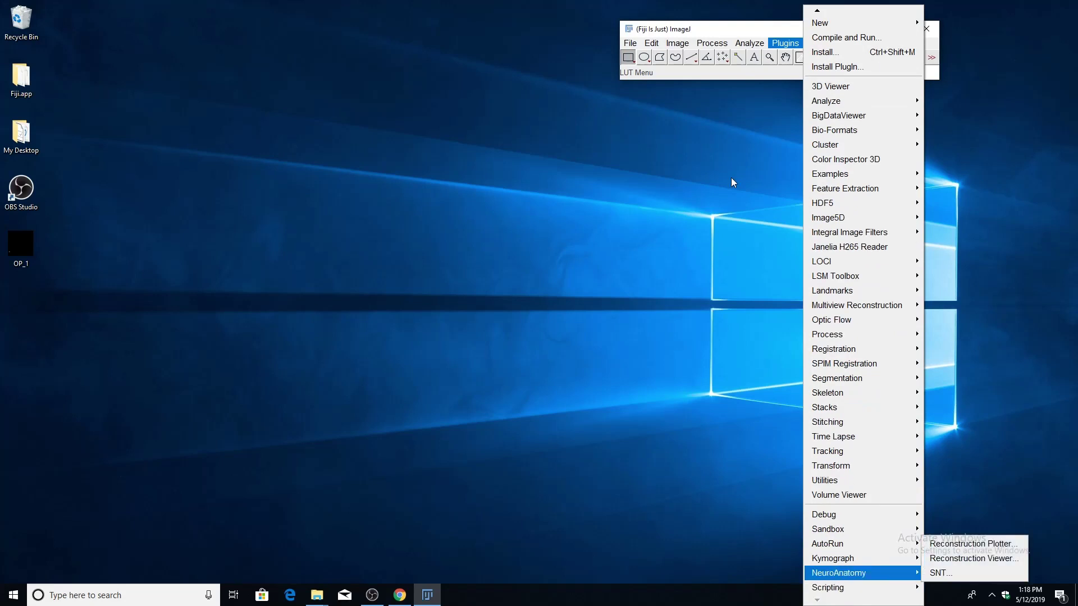
{"action": "left_click", "coordinate": [775, 46]}
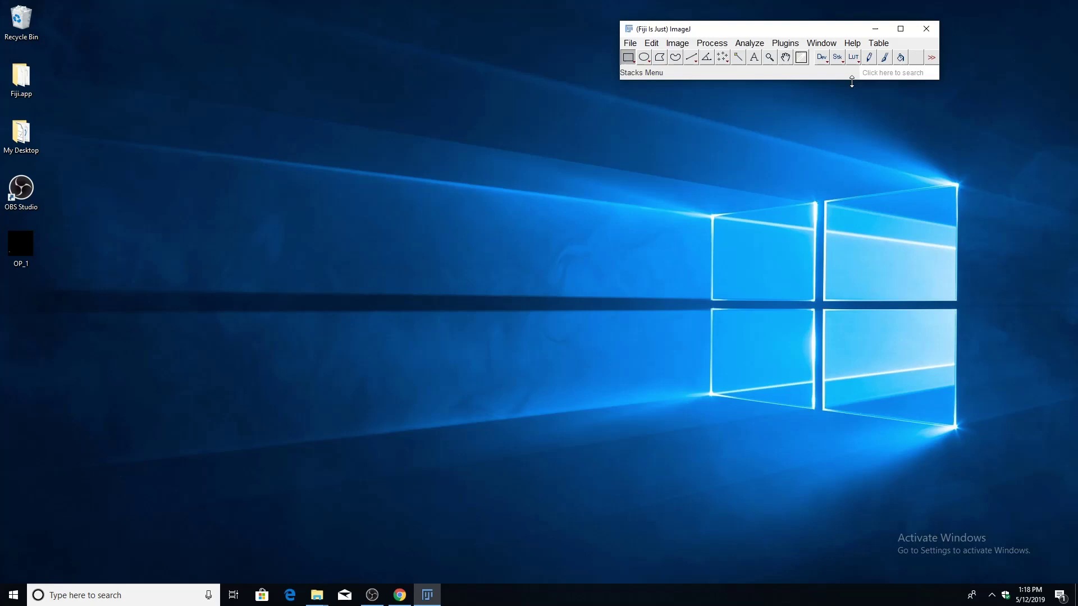
Launch SNT by searching for 'SNT' in the command search bar
{"action": "key", "text": "ctrl+l"}
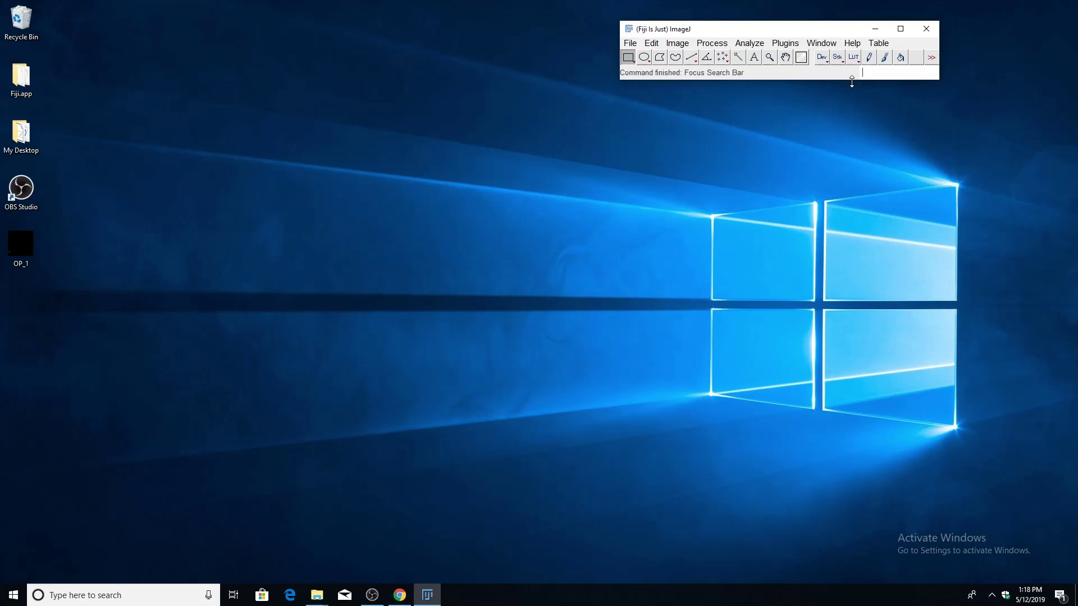
{"action": "type", "text": "SNT"}
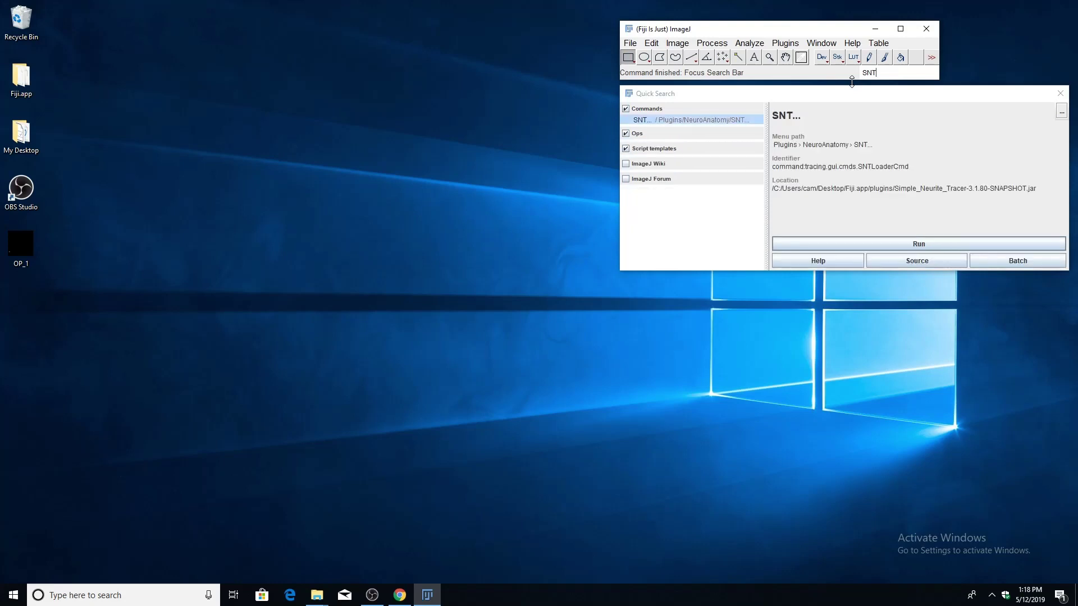
{"action": "left_click", "coordinate": [910, 247]}
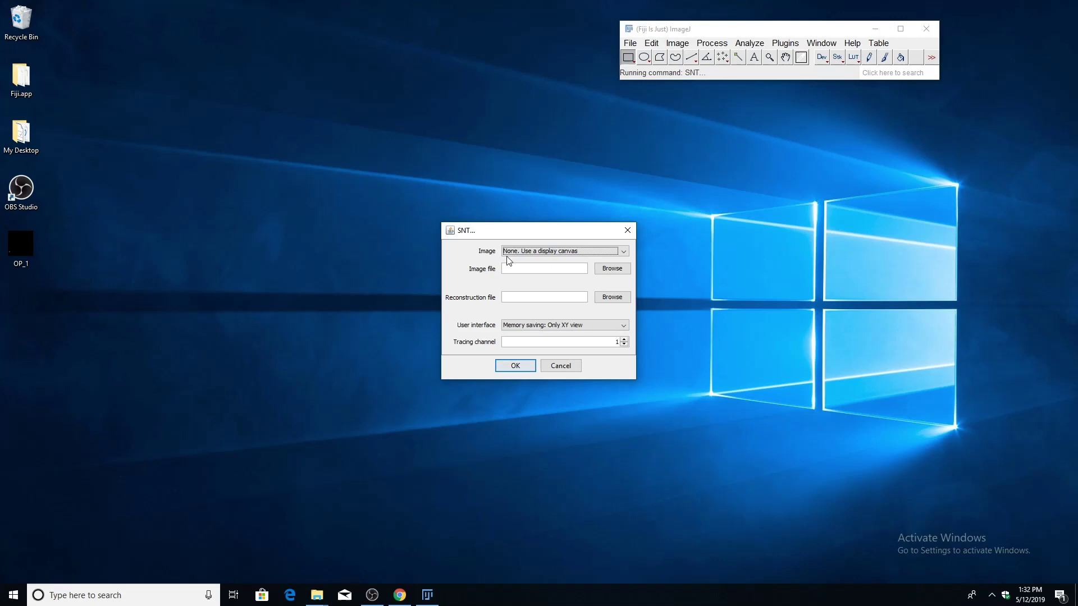
Load OP_1.tif from the Desktop as the image and use the Default XY, ZY and XZ views interface
{"action": "left_click", "coordinate": [571, 253]}
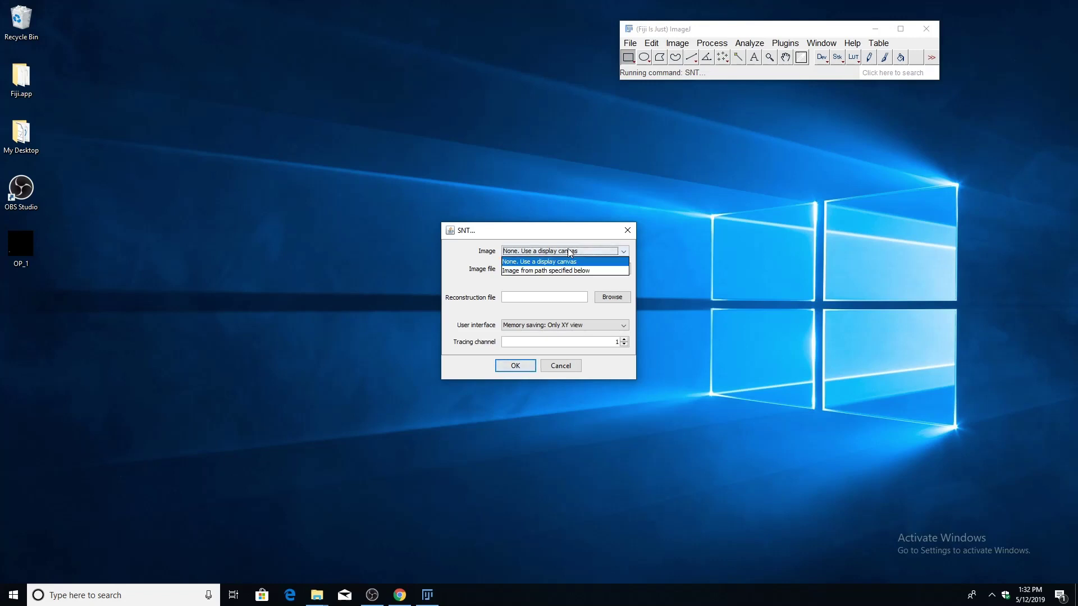
{"action": "left_click", "coordinate": [559, 253]}
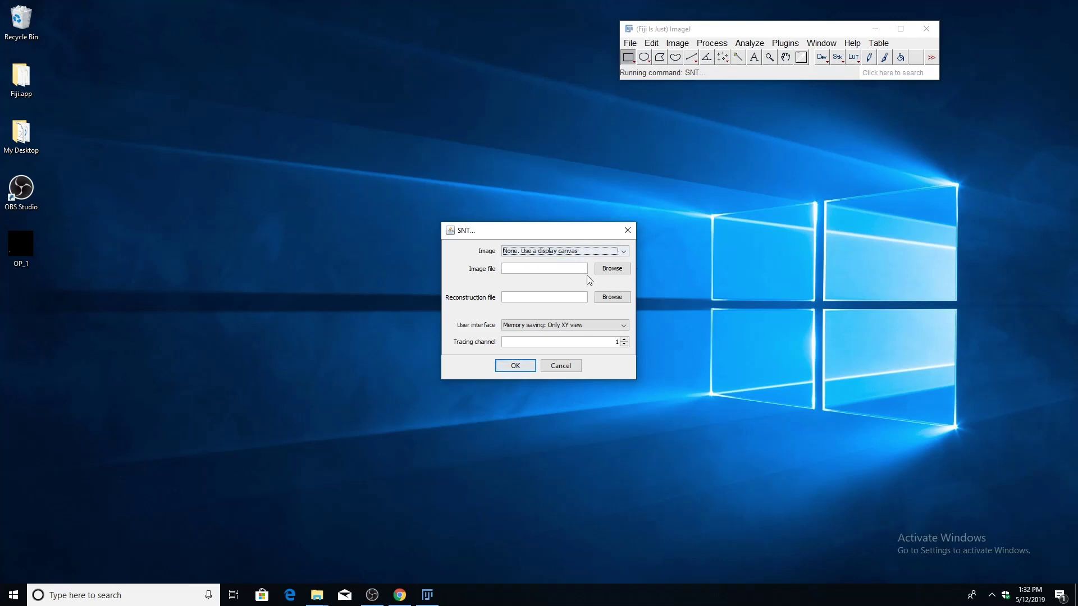
{"action": "left_click", "coordinate": [606, 276]}
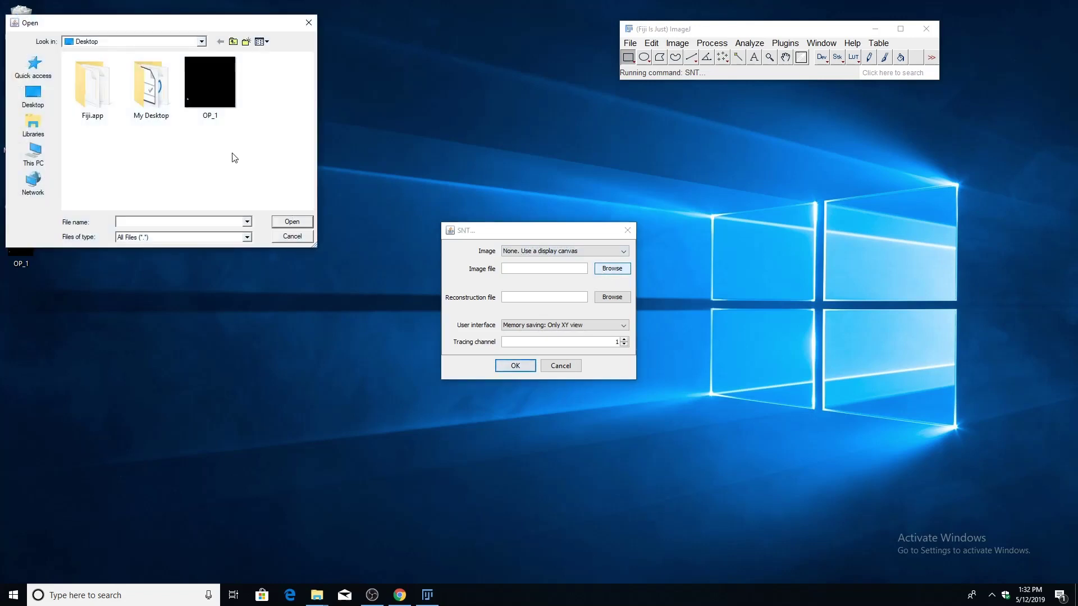
{"action": "left_click", "coordinate": [209, 97]}
{"action": "left_click", "coordinate": [279, 222]}
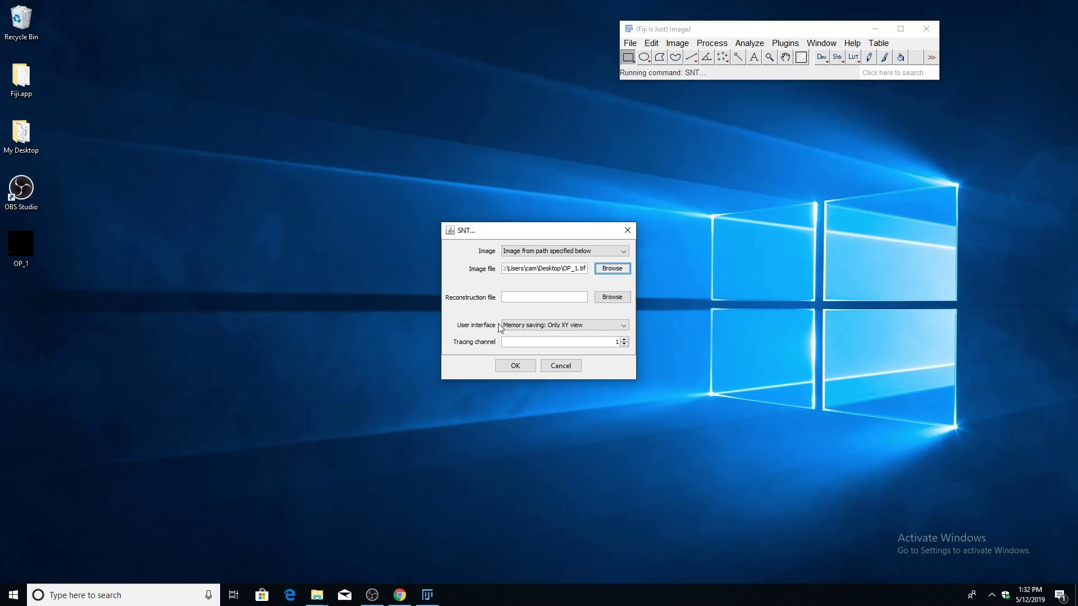
{"action": "left_click", "coordinate": [522, 326]}
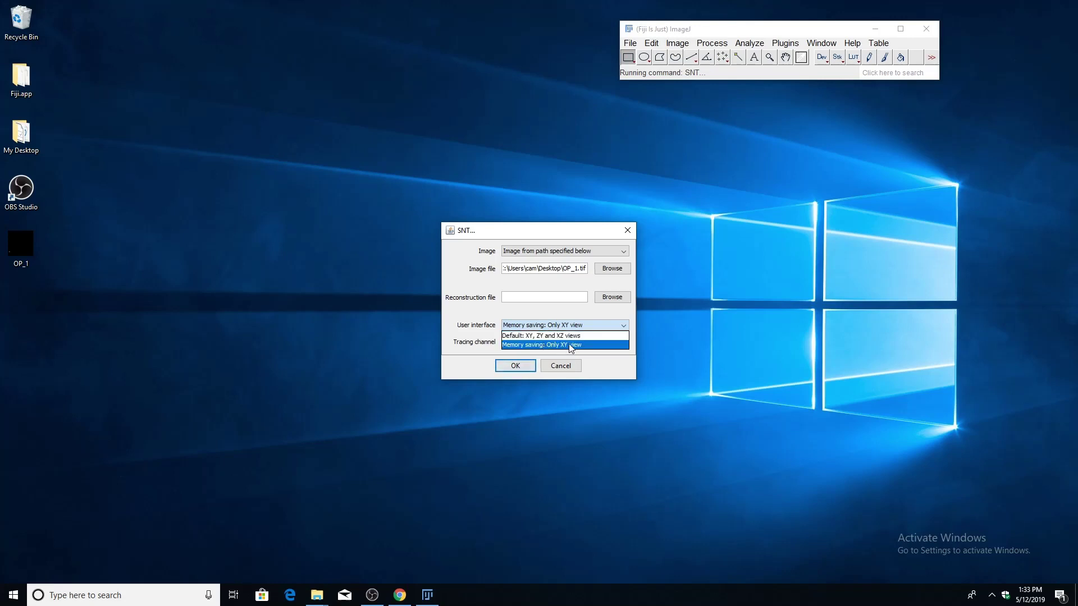
{"action": "left_click", "coordinate": [539, 336]}
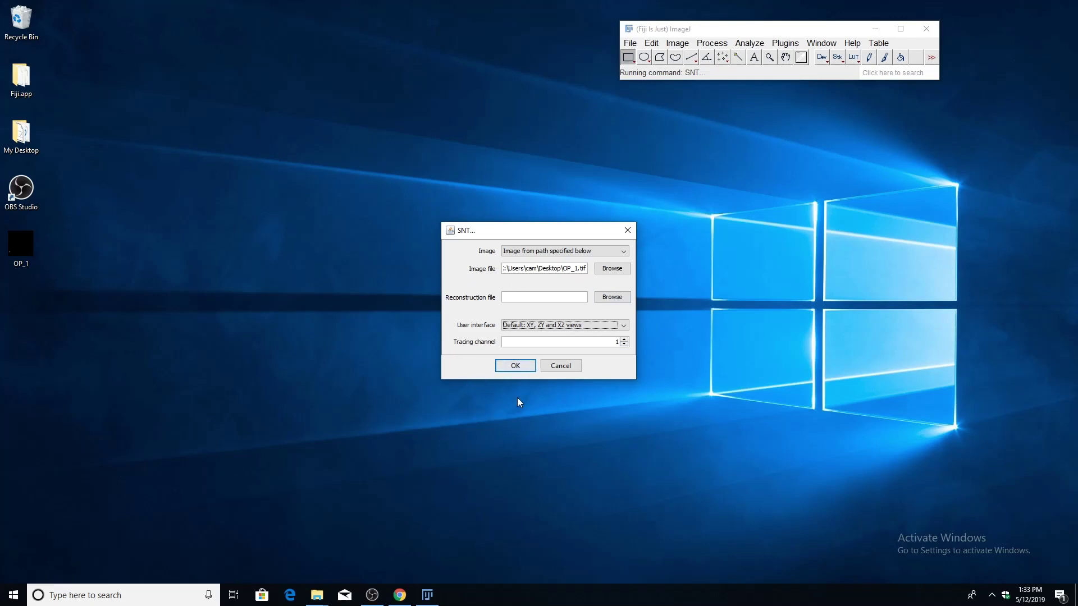
Start SNT with these settings and scroll through OP_1.tif's Z slices
{"action": "left_click", "coordinate": [512, 365]}
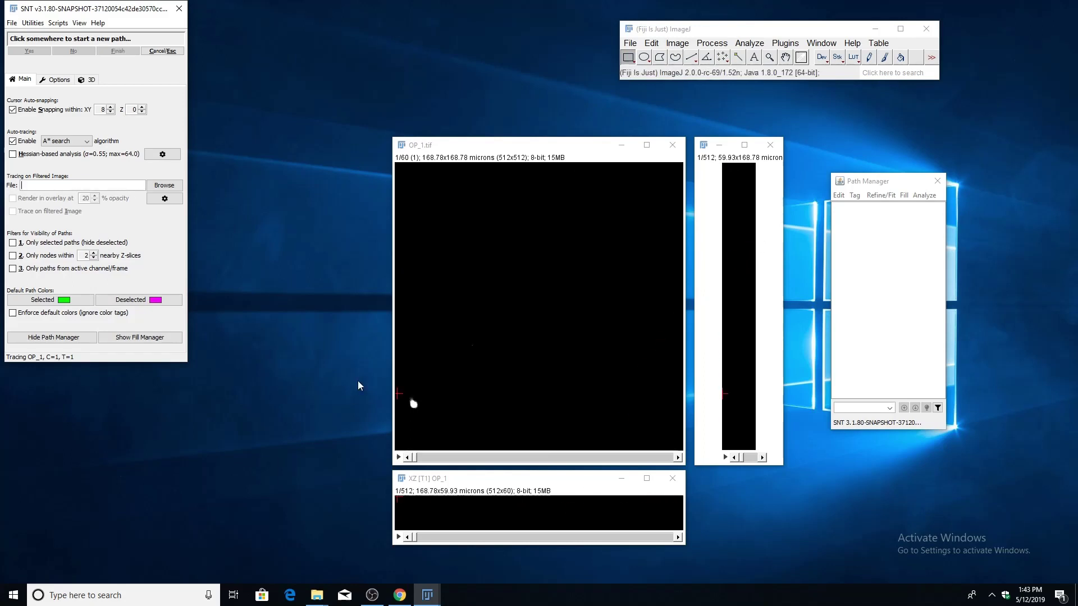
{"action": "scroll", "coordinate": [489, 317], "scroll_direction": "down", "scroll_amount": 6}
{"action": "scroll", "coordinate": [520, 324], "scroll_direction": "down", "scroll_amount": 20}
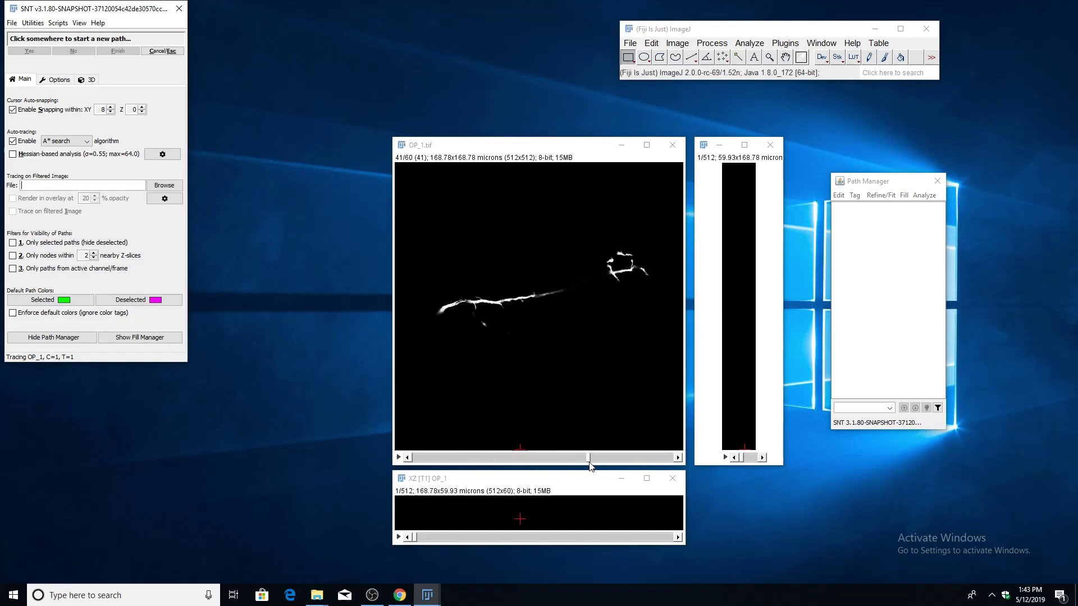
{"action": "scroll", "coordinate": [589, 464], "scroll_direction": "up", "scroll_amount": 20}
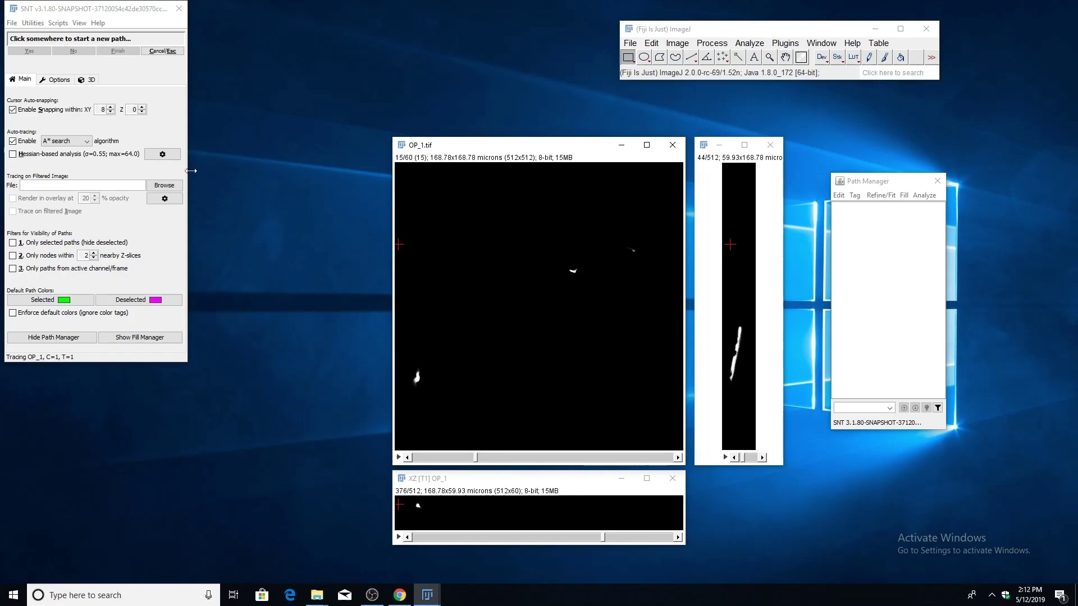
From the Hessian options gear, leave the manual settings unchanged and choose to pick sigma visually
{"action": "left_click", "coordinate": [151, 158]}
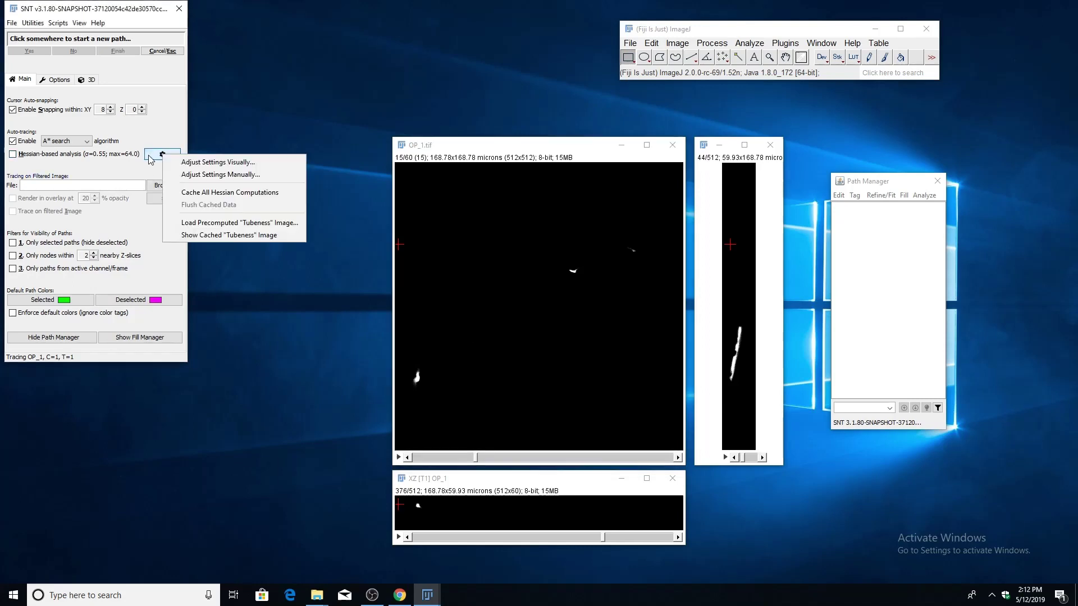
{"action": "left_click", "coordinate": [219, 174]}
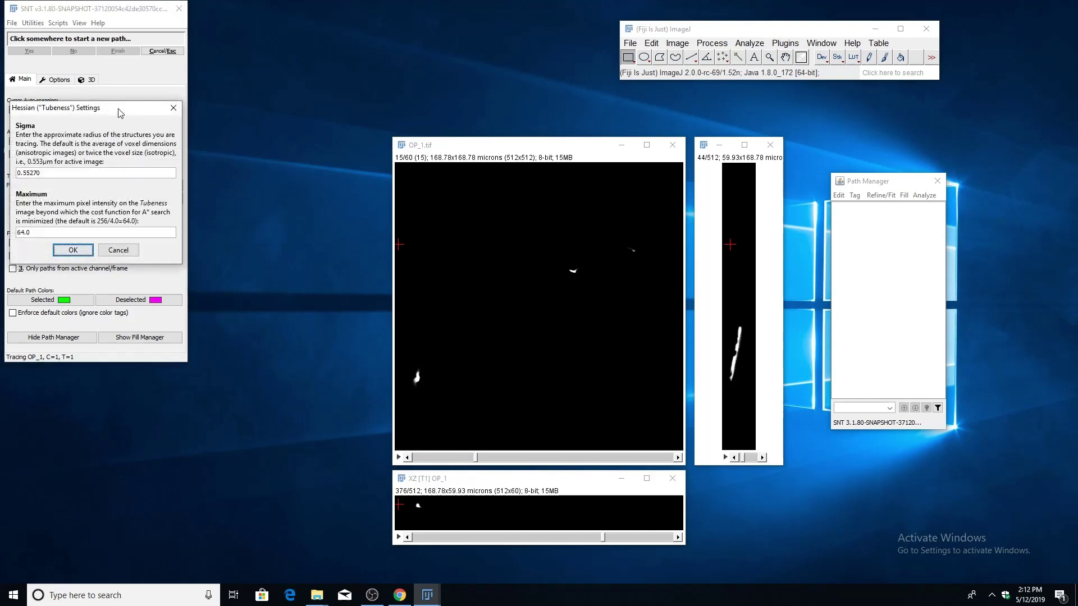
{"action": "left_click_drag", "start_coordinate": [119, 113], "coordinate": [316, 130]}
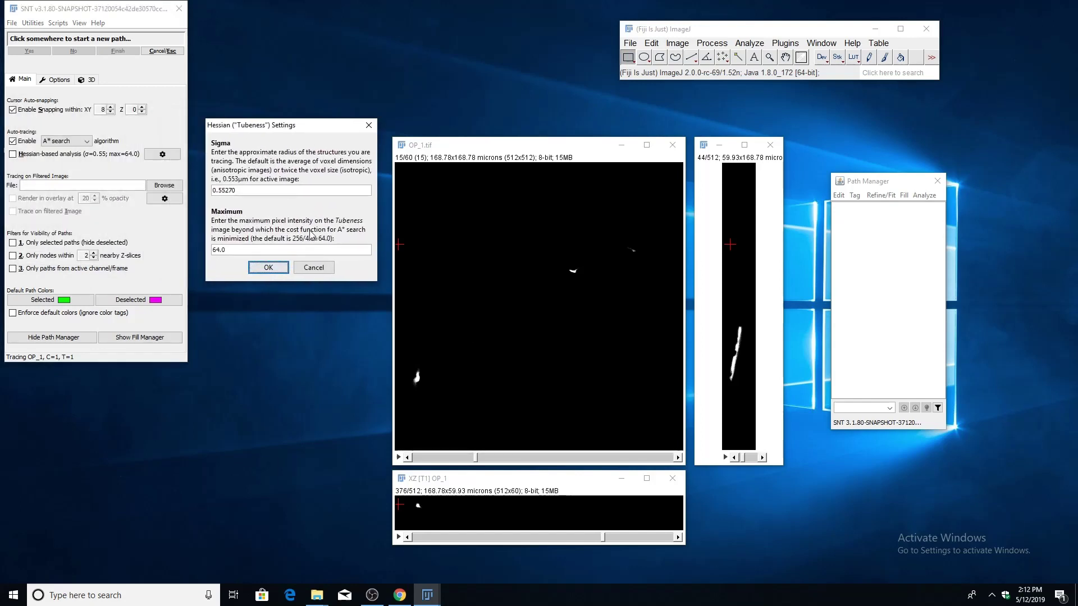
{"action": "left_click", "coordinate": [312, 267]}
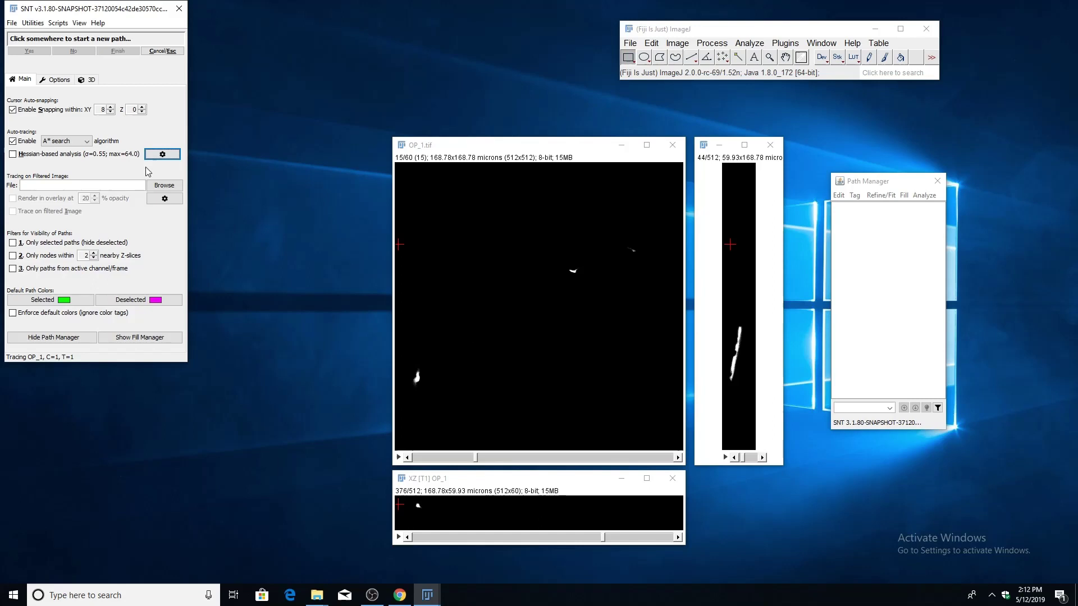
{"action": "left_click", "coordinate": [163, 155]}
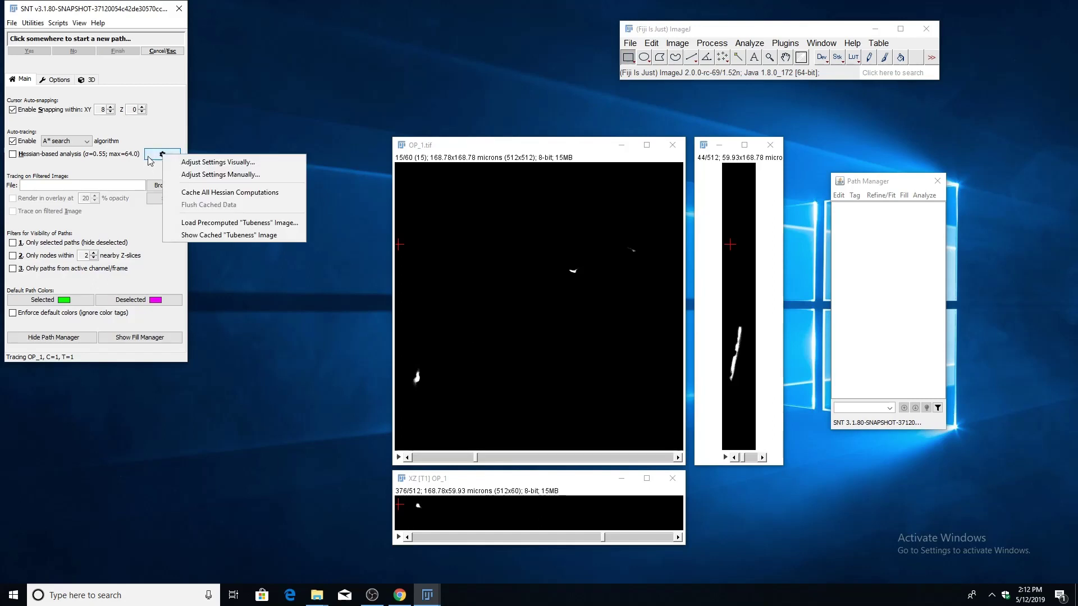
{"action": "left_click", "coordinate": [204, 163]}
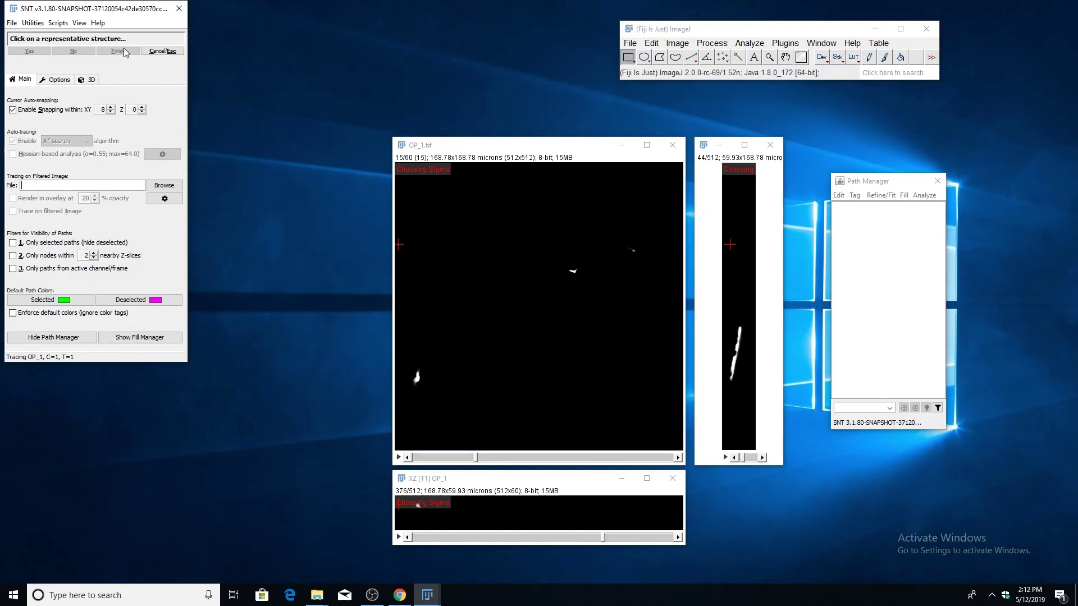
{"action": "scroll", "coordinate": [620, 318], "scroll_direction": "down", "scroll_amount": 14}
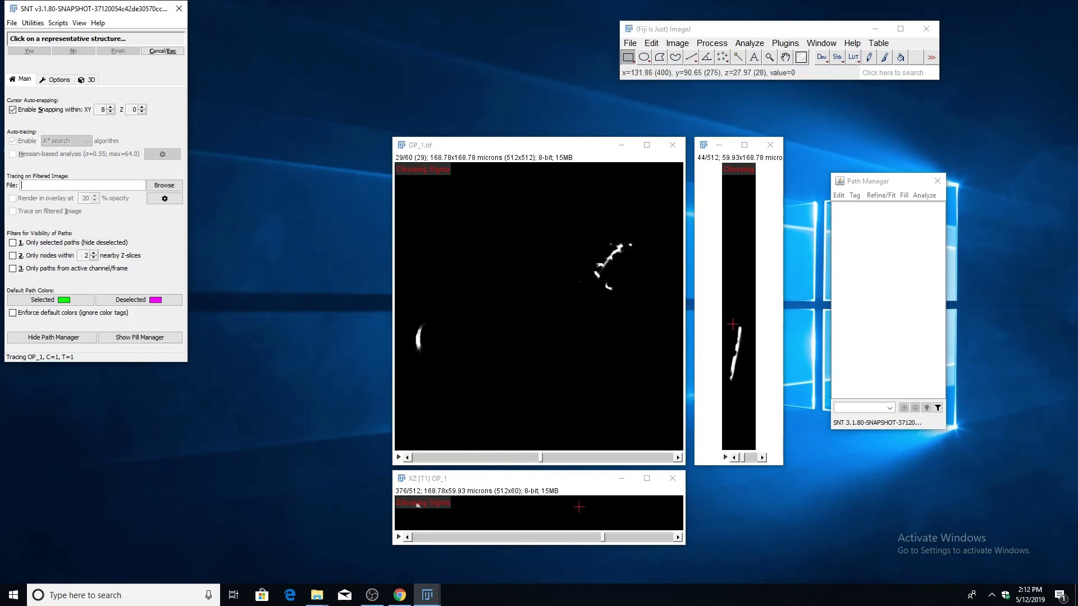
{"action": "scroll", "coordinate": [620, 317], "scroll_direction": "down", "scroll_amount": 6}
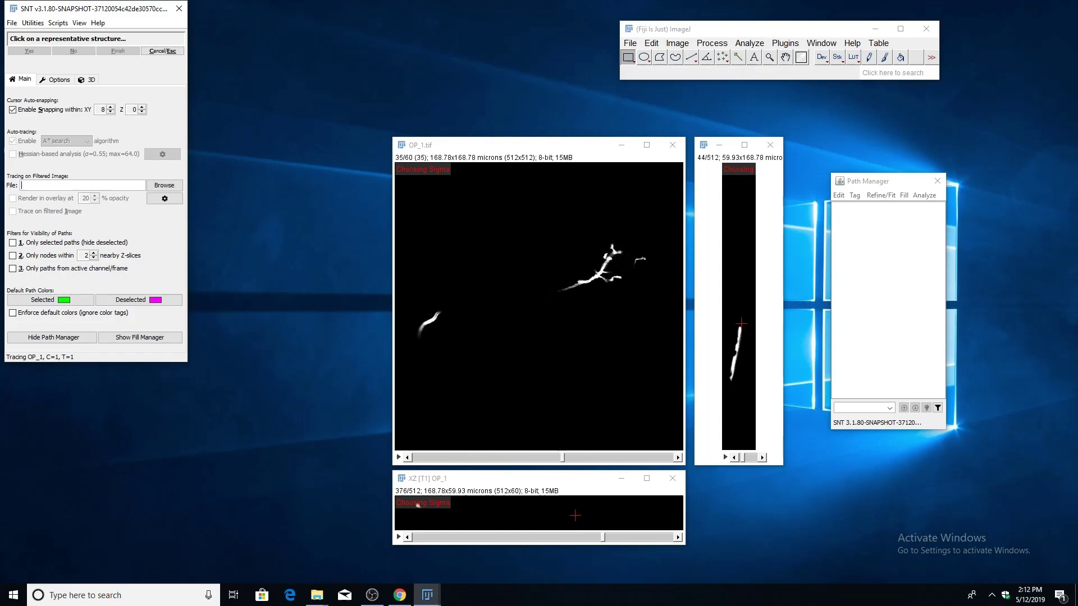
{"action": "scroll", "coordinate": [593, 280], "scroll_direction": "up", "scroll_amount": 1}
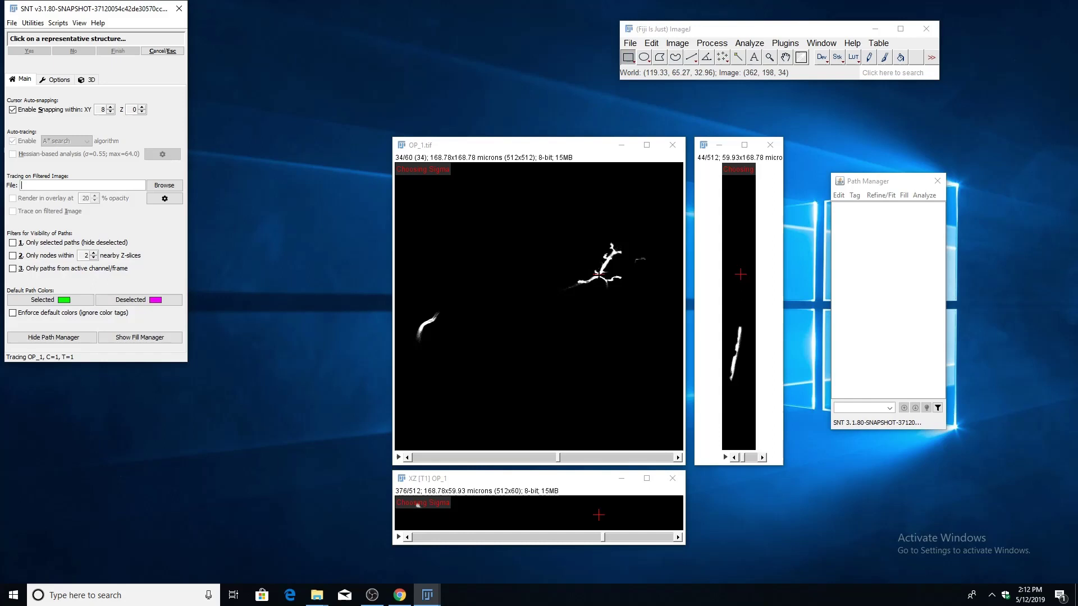
Pick a representative branch, choose sigma 0.82 with preview maximum 17.7, and apply it
{"action": "left_click", "coordinate": [600, 279]}
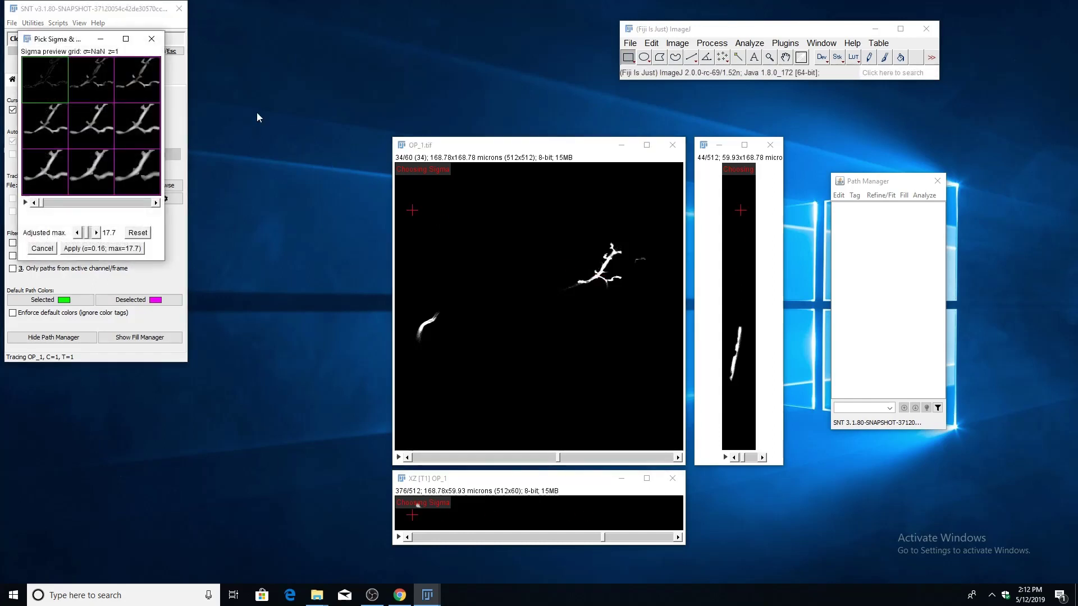
{"action": "left_click_drag", "start_coordinate": [63, 35], "coordinate": [257, 73]}
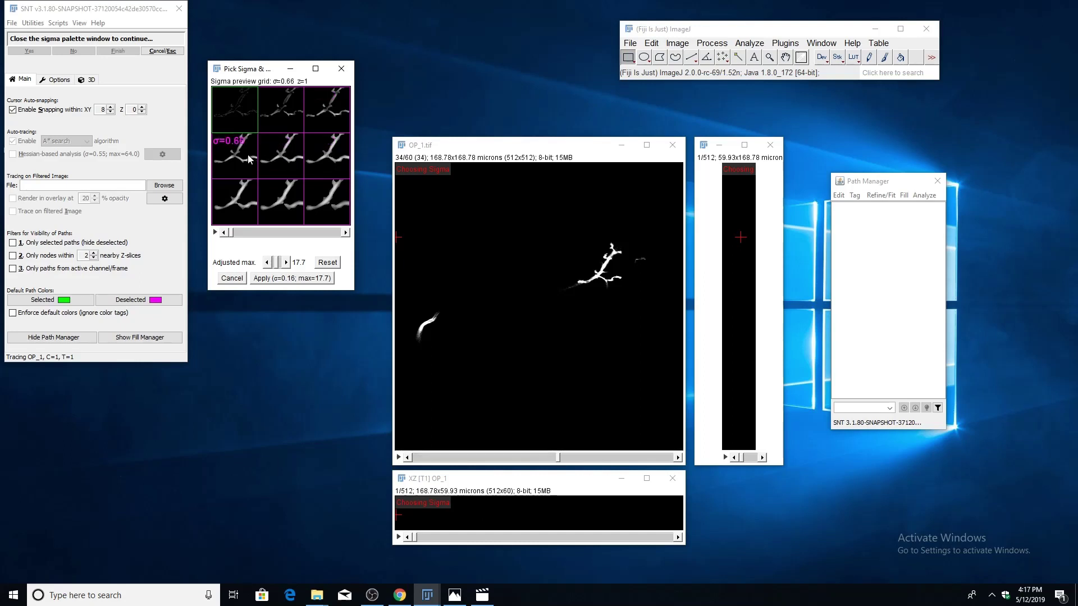
{"action": "left_click", "coordinate": [280, 153]}
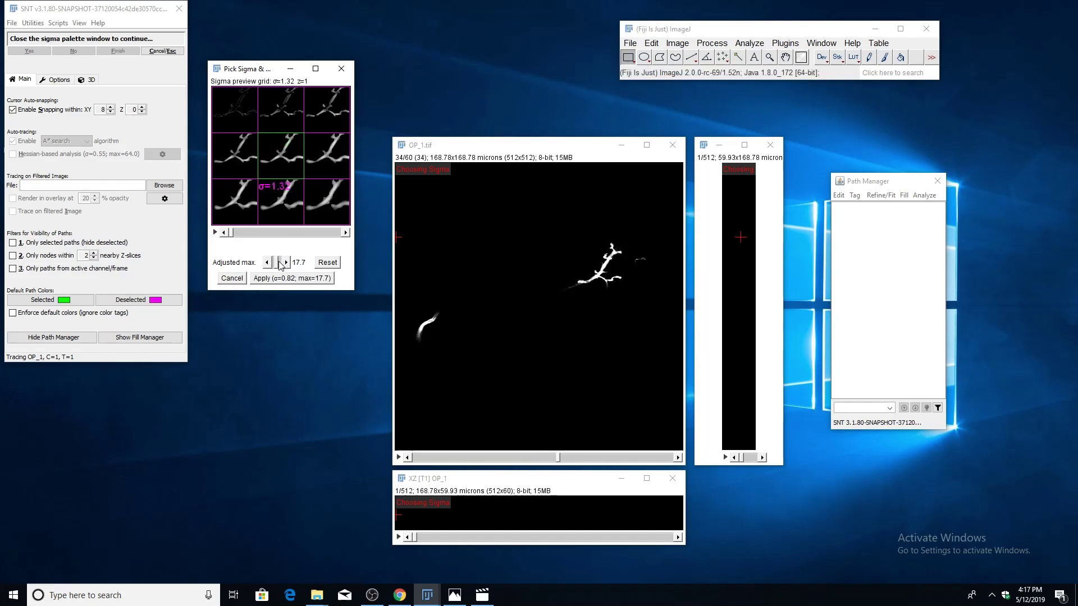
{"action": "left_click_drag", "start_coordinate": [279, 267], "coordinate": [287, 265]}
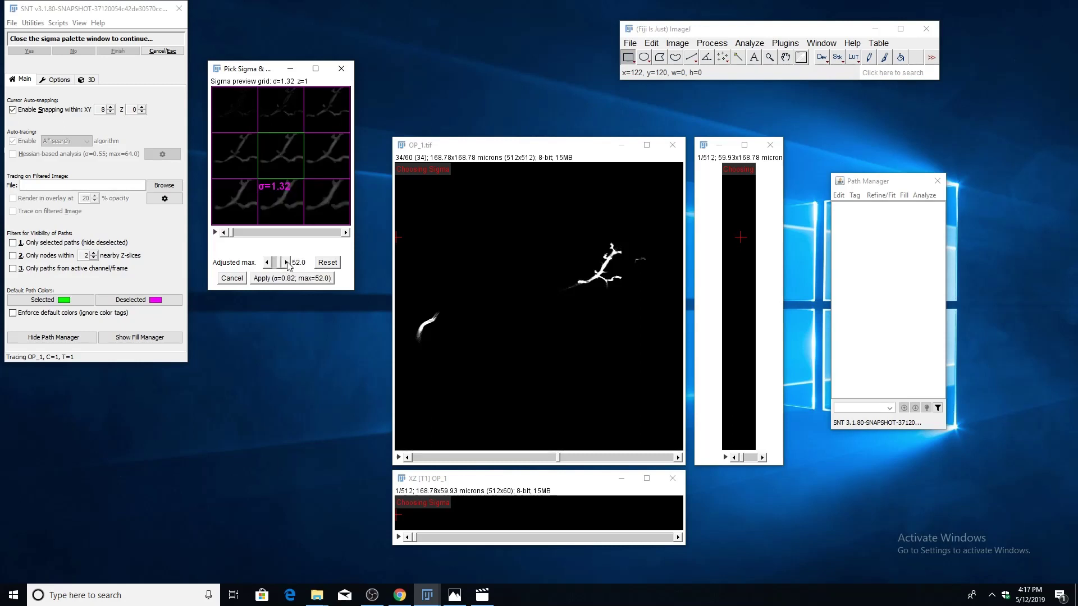
{"action": "left_click", "coordinate": [329, 263]}
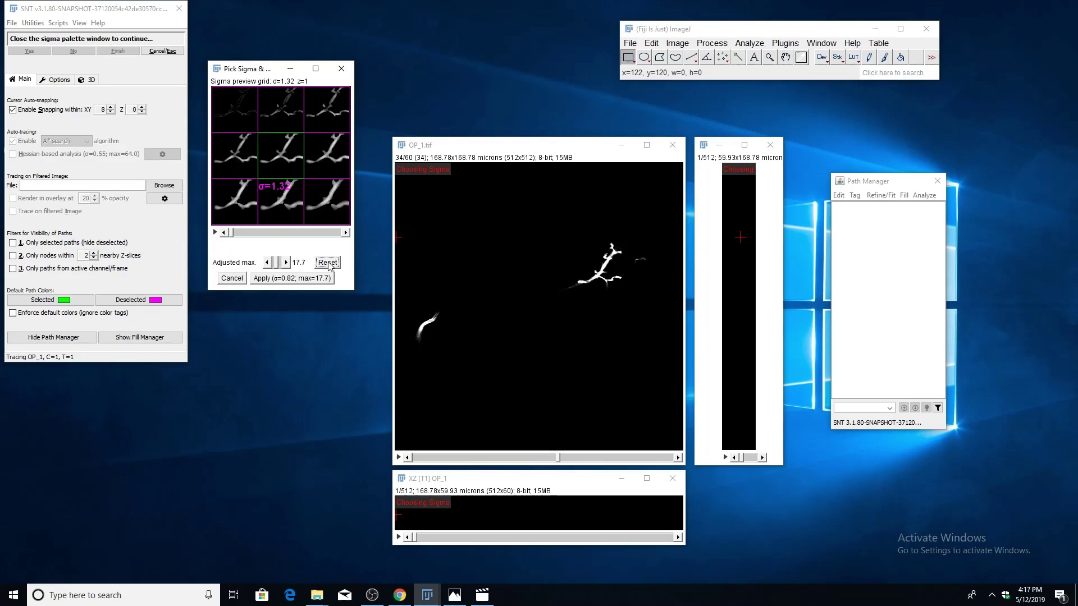
{"action": "left_click", "coordinate": [289, 280]}
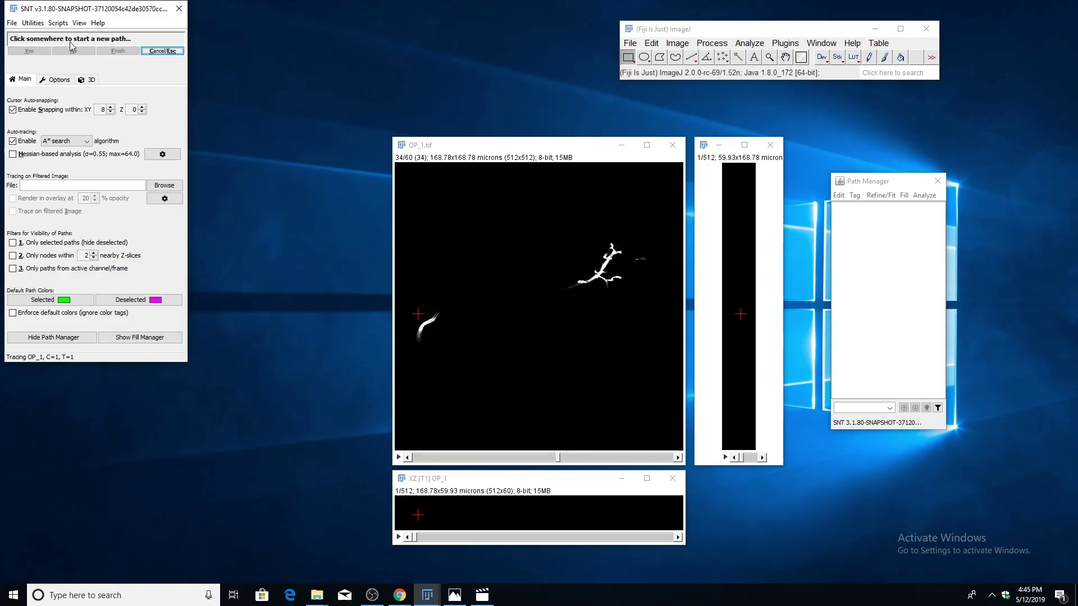
Start a new path at the lower neuron and reject the first unwanted traced segment
{"action": "scroll", "coordinate": [541, 360], "scroll_direction": "up", "scroll_amount": 20}
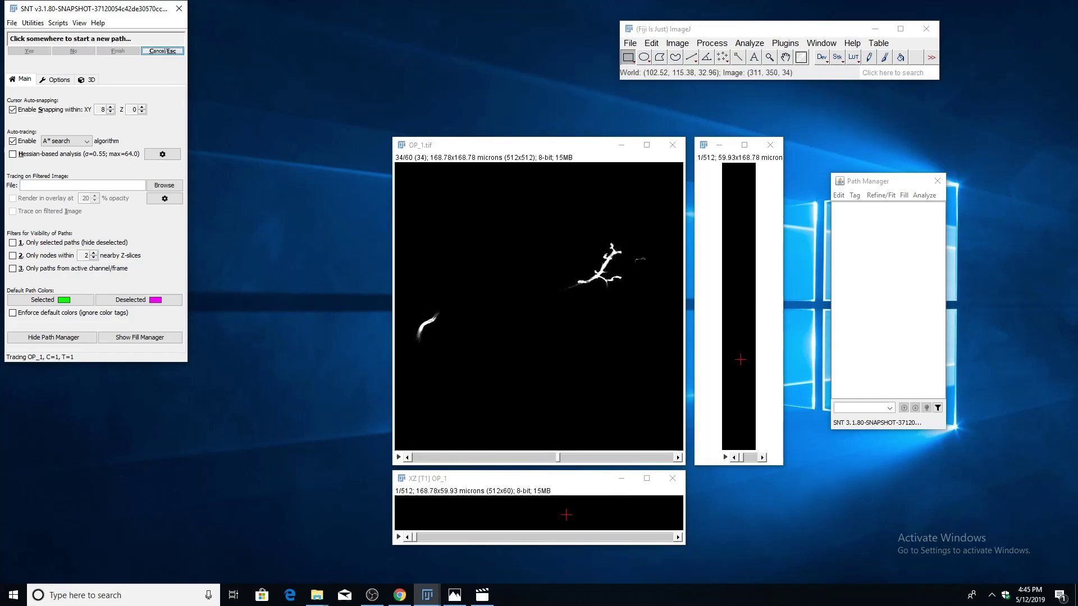
{"action": "scroll", "coordinate": [413, 393], "scroll_direction": "up", "scroll_amount": 7}
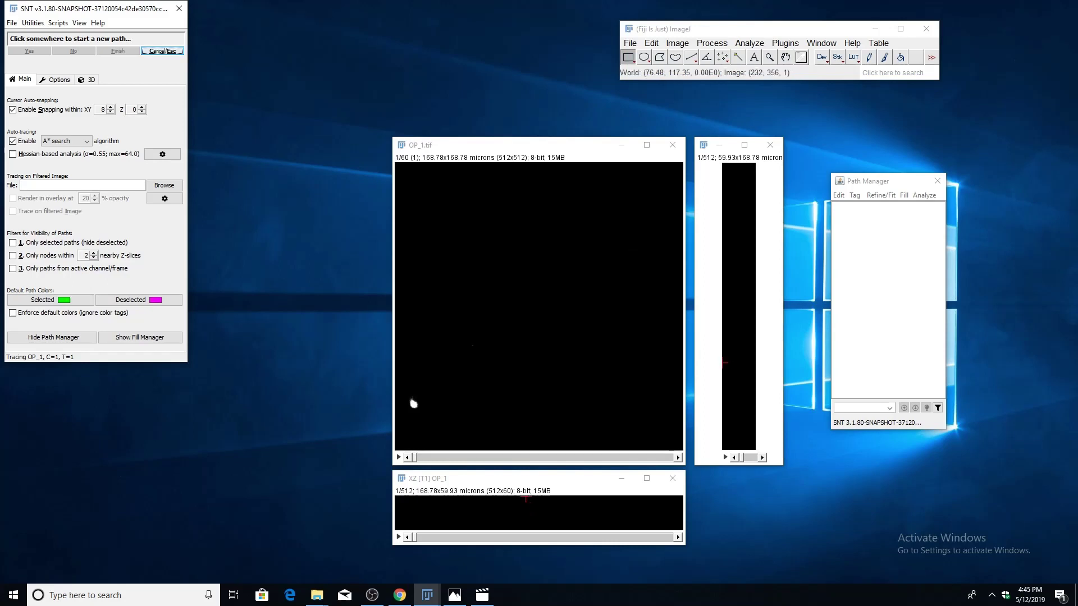
{"action": "left_click", "coordinate": [414, 403]}
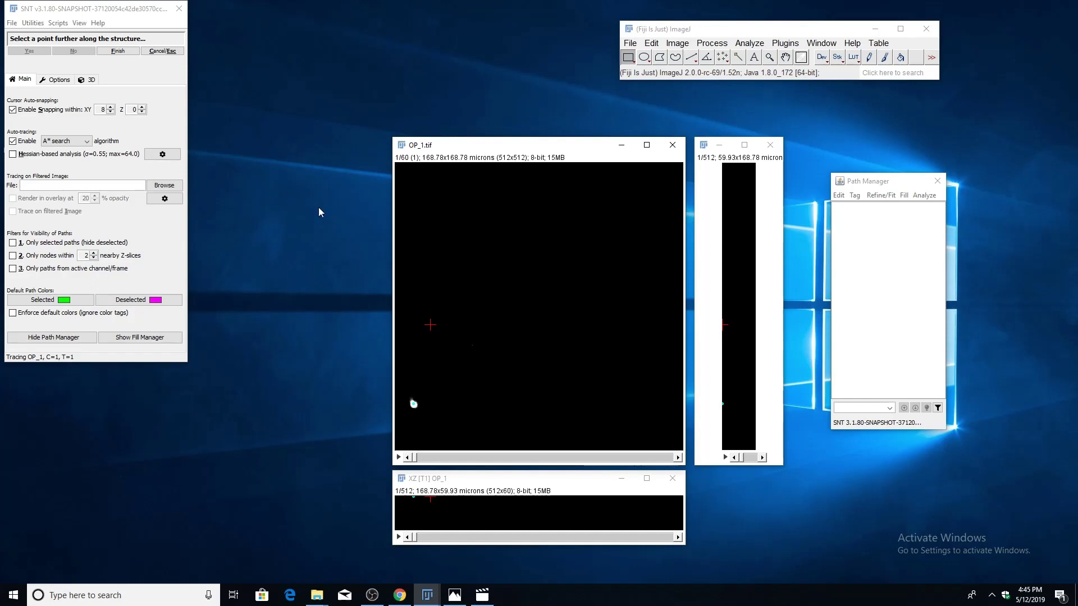
{"action": "scroll", "coordinate": [414, 402], "scroll_direction": "down", "scroll_amount": 20}
{"action": "scroll", "coordinate": [516, 328], "scroll_direction": "down", "scroll_amount": 12}
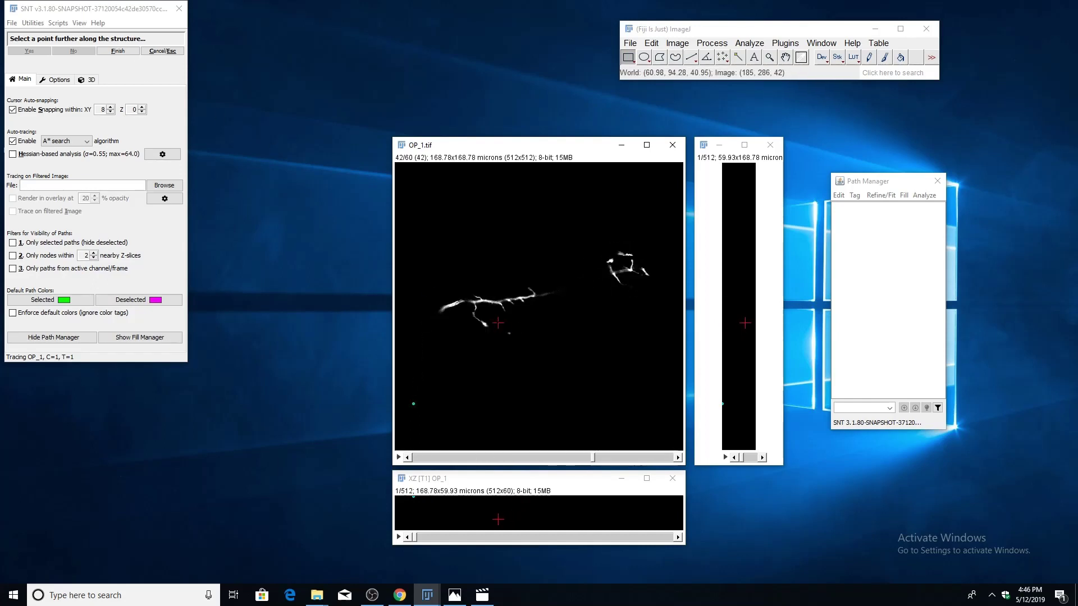
{"action": "left_click", "coordinate": [474, 302]}
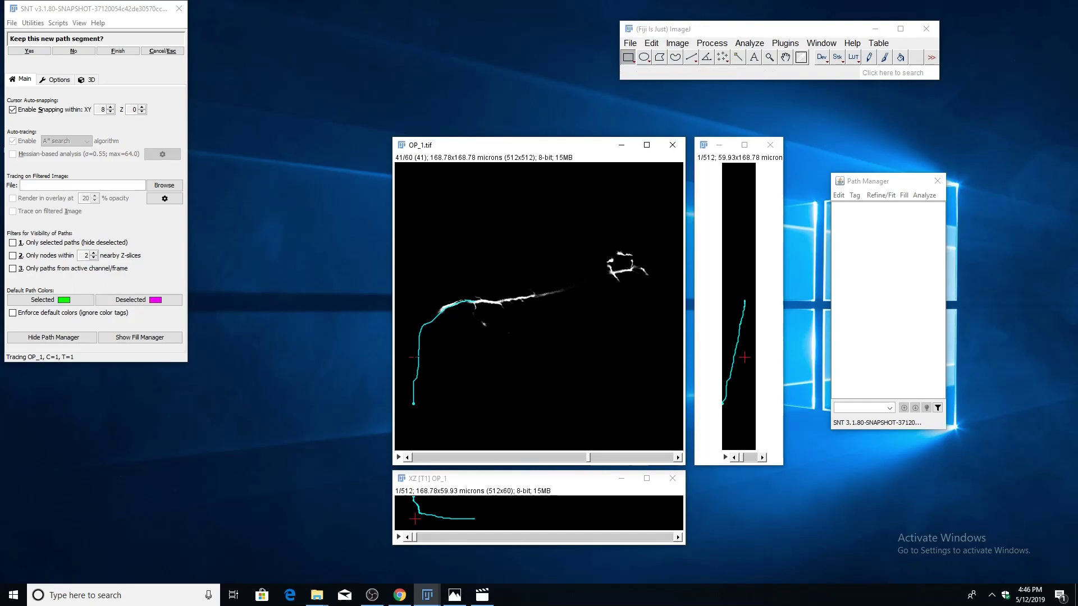
{"action": "scroll", "coordinate": [488, 295], "scroll_direction": "up", "scroll_amount": 8}
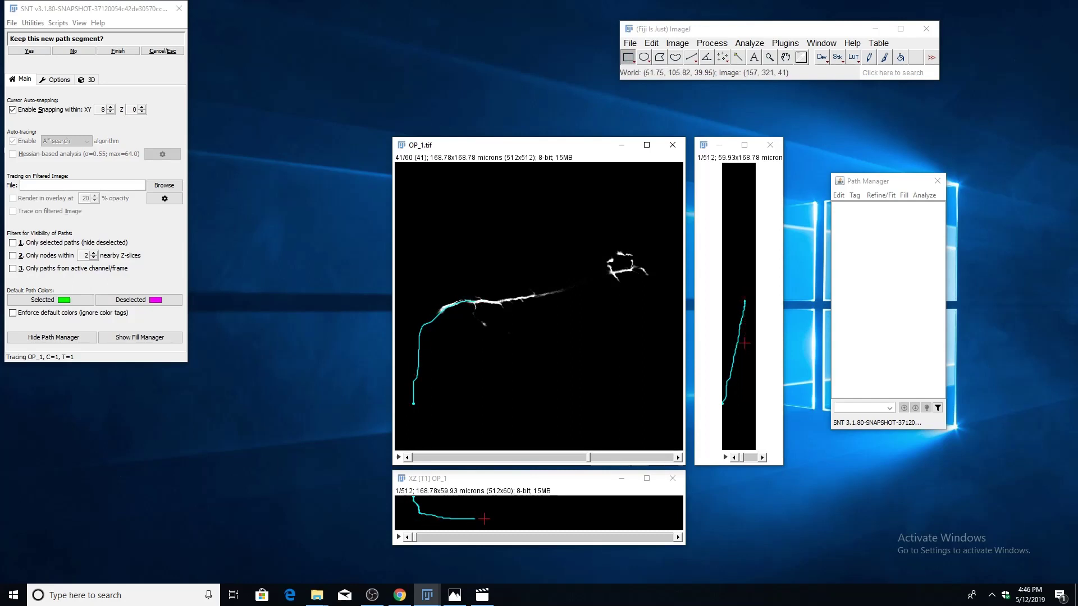
{"action": "scroll", "coordinate": [472, 345], "scroll_direction": "up", "scroll_amount": 20}
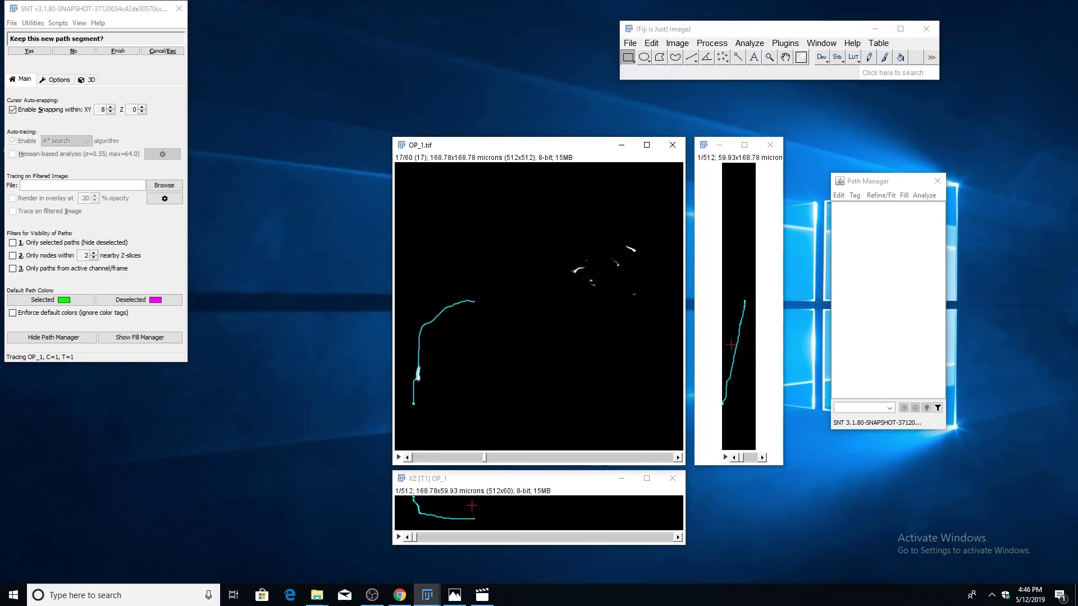
{"action": "scroll", "coordinate": [471, 347], "scroll_direction": "down", "scroll_amount": 19}
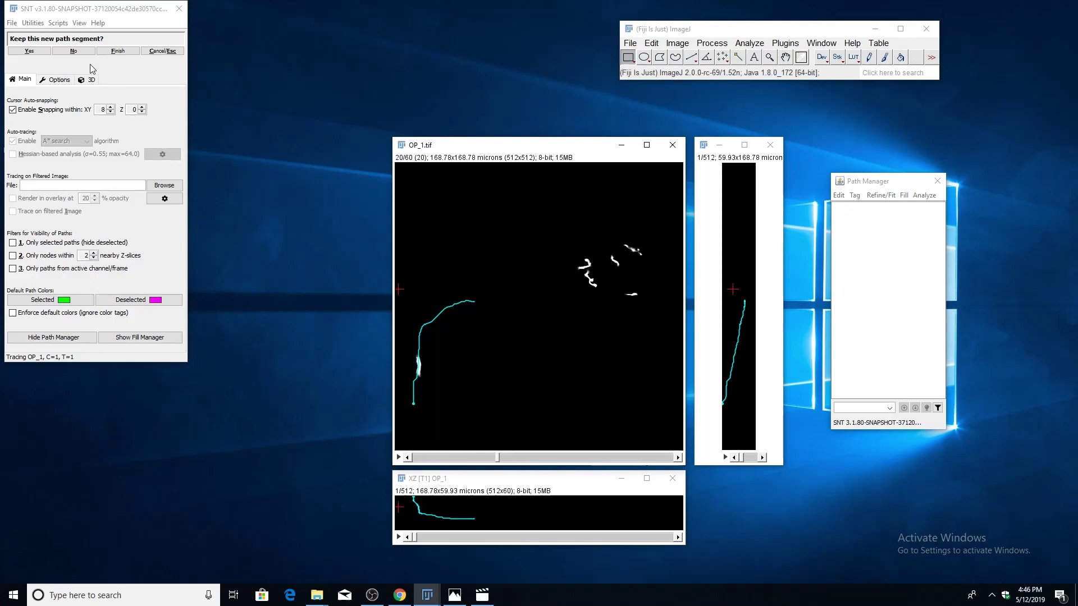
{"action": "left_click", "coordinate": [80, 53]}
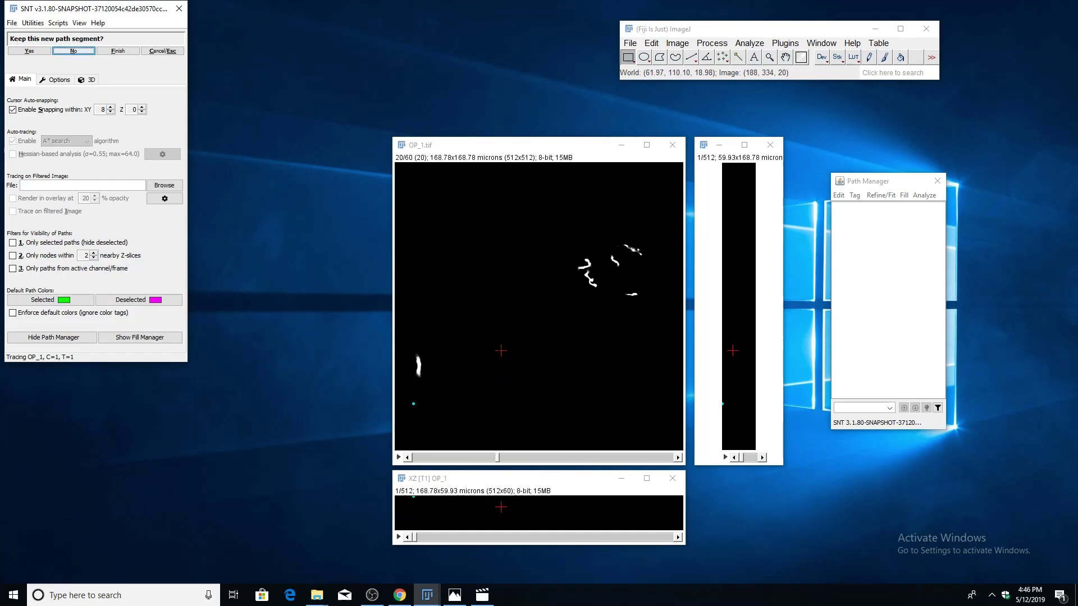
Retrace the path up to the long neurite and keep that segment
{"action": "scroll", "coordinate": [490, 342], "scroll_direction": "down", "scroll_amount": 19}
{"action": "scroll", "coordinate": [490, 342], "scroll_direction": "down", "scroll_amount": 1}
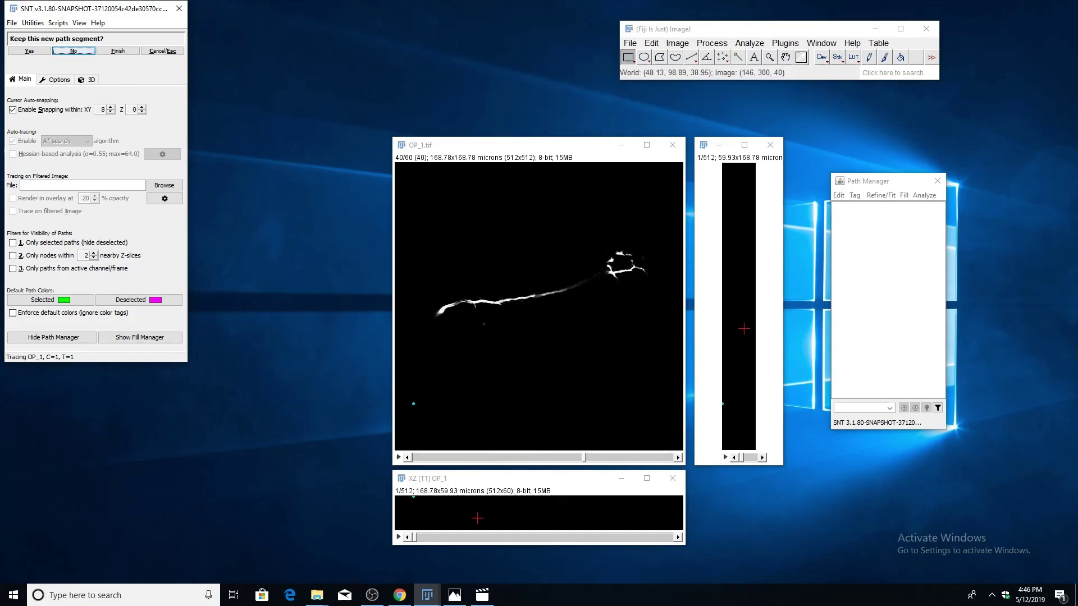
{"action": "left_click", "coordinate": [474, 304]}
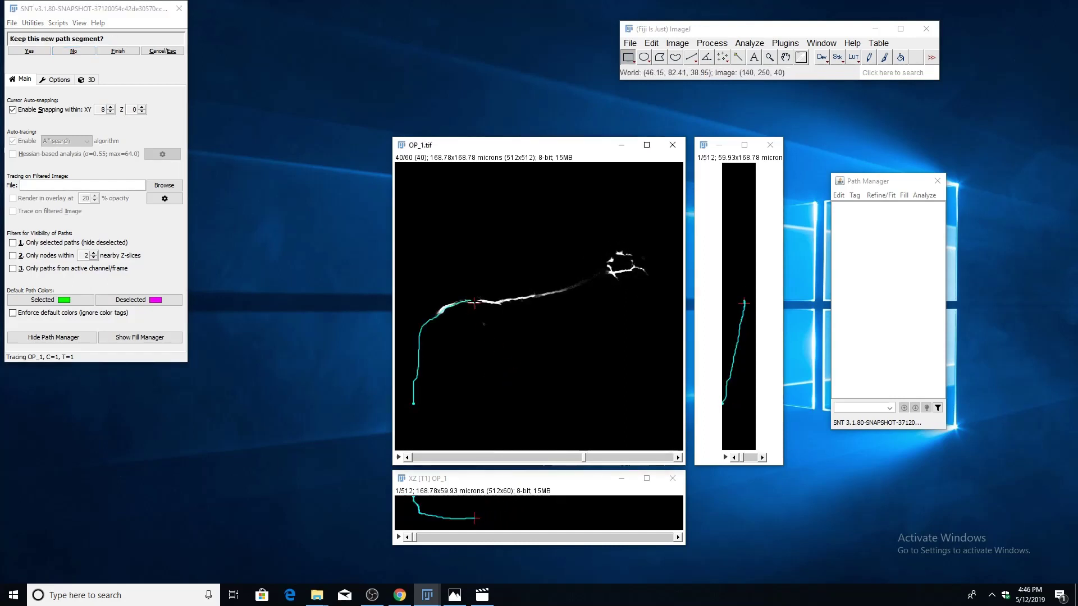
{"action": "scroll", "coordinate": [467, 349], "scroll_direction": "up", "scroll_amount": 19}
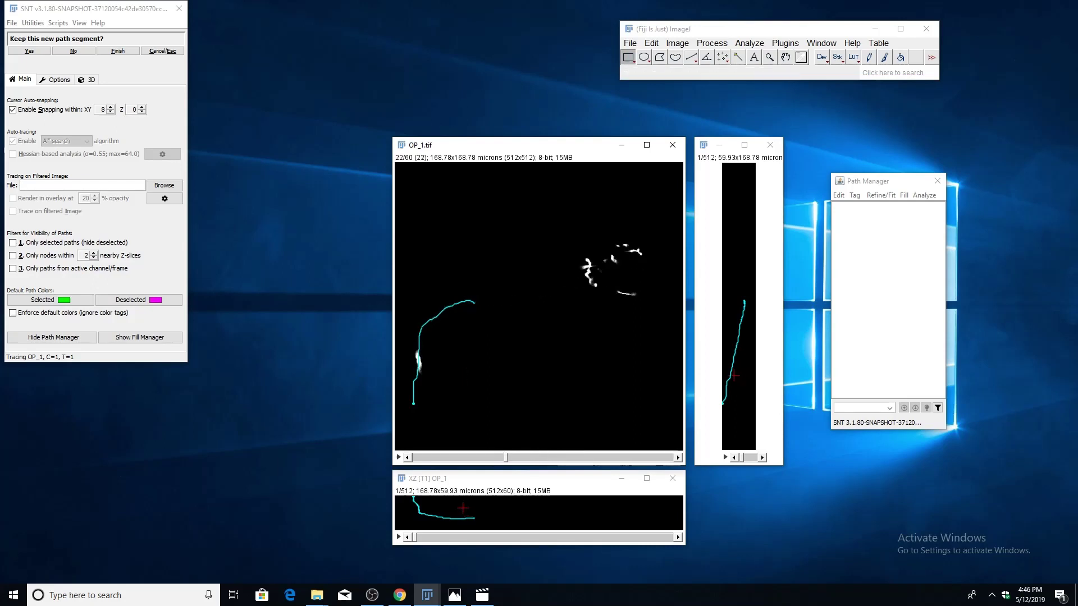
{"action": "scroll", "coordinate": [460, 365], "scroll_direction": "down", "scroll_amount": 8}
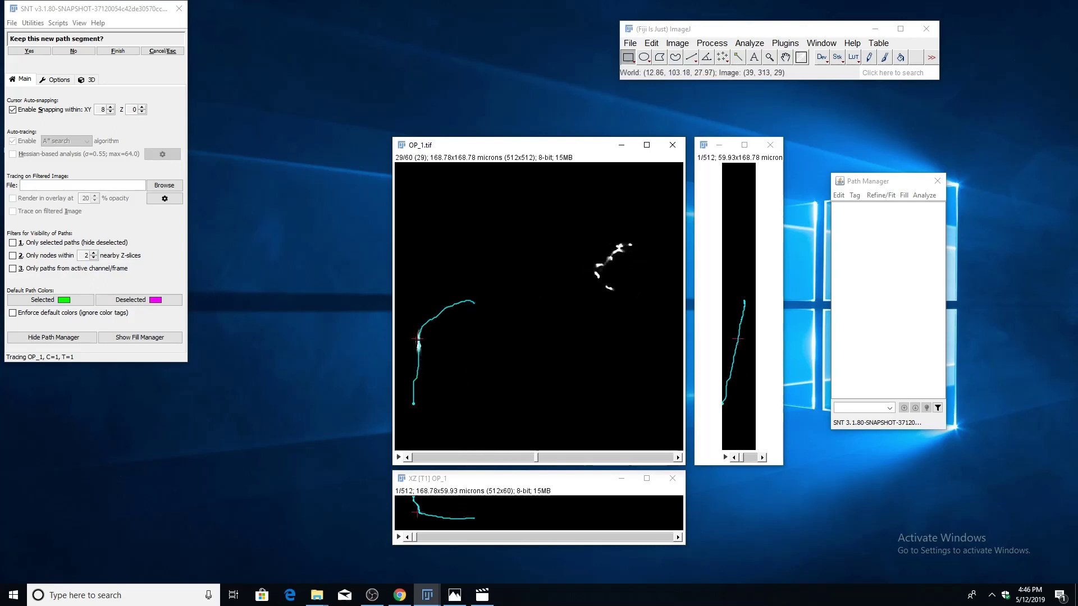
{"action": "left_click", "coordinate": [29, 51]}
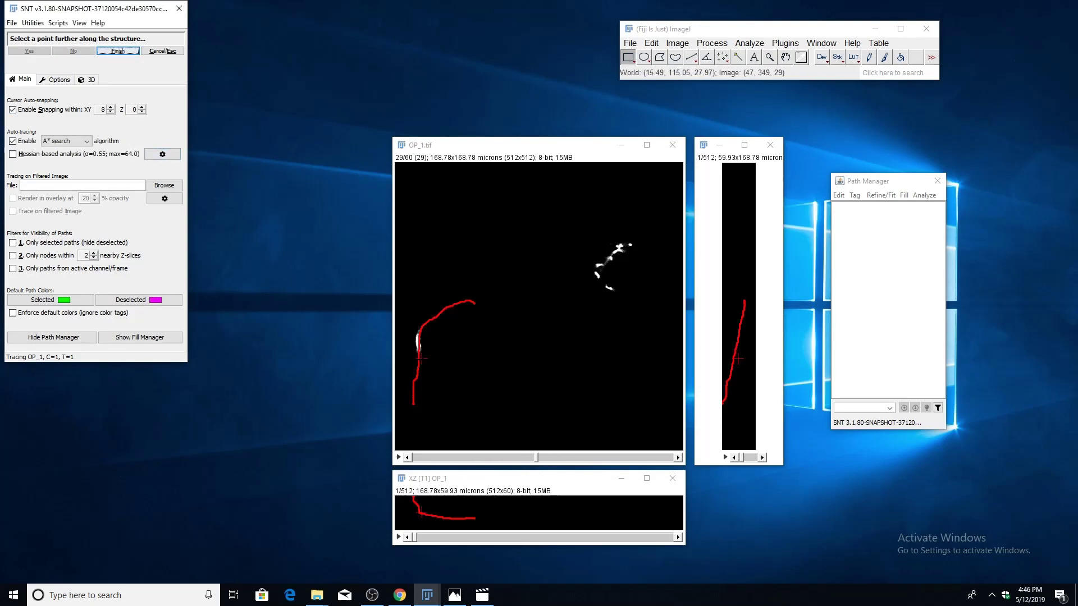
Extend the path along the bright fibre through the branching structure to the tip at slice 43
{"action": "scroll", "coordinate": [511, 323], "scroll_direction": "down", "scroll_amount": 17}
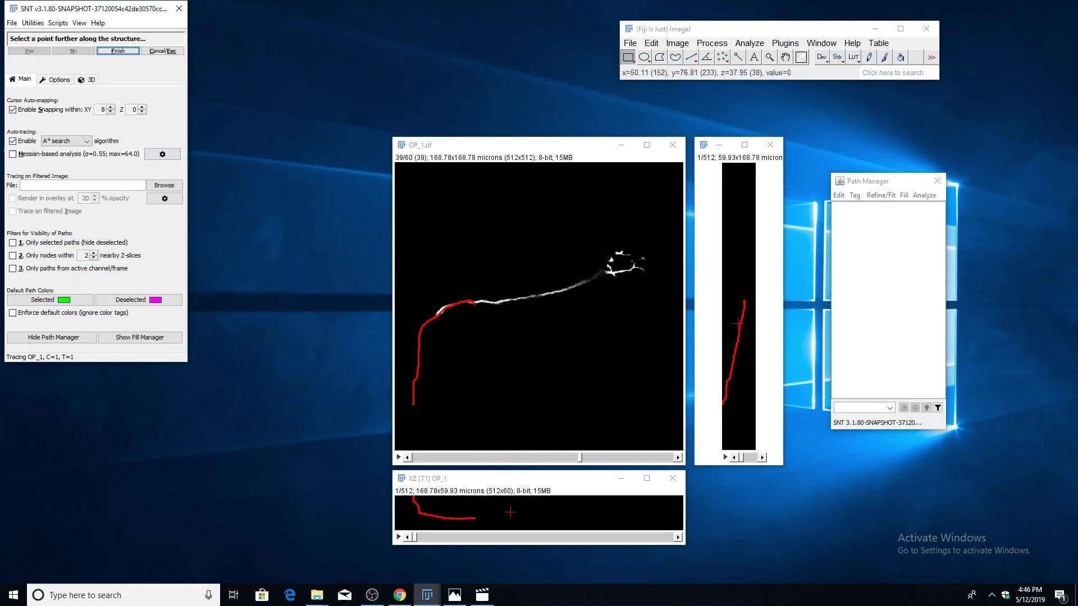
{"action": "scroll", "coordinate": [513, 321], "scroll_direction": "up", "scroll_amount": 7}
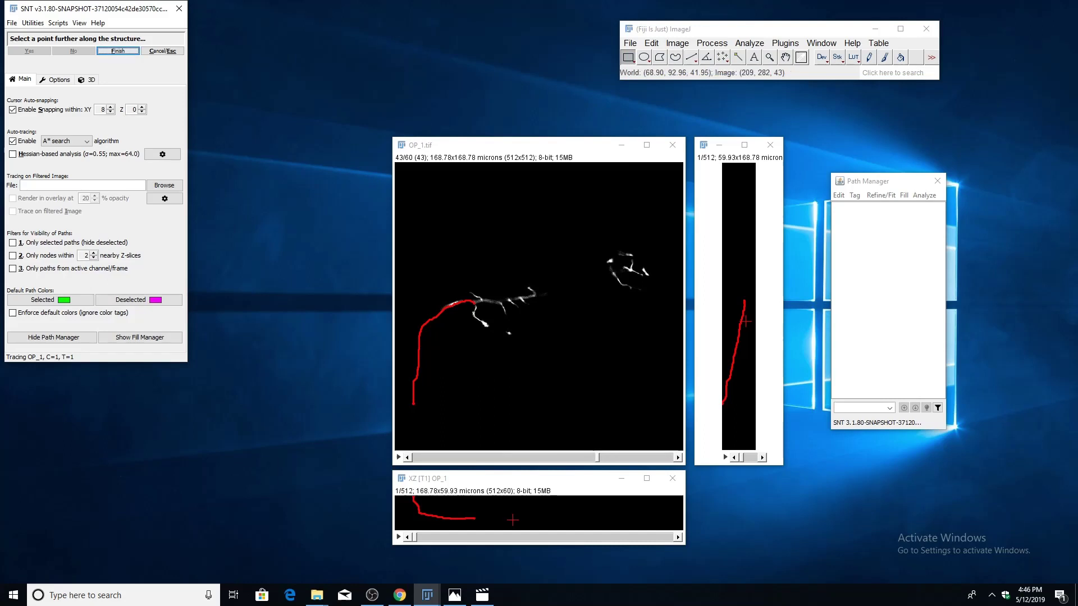
{"action": "left_click", "coordinate": [554, 293]}
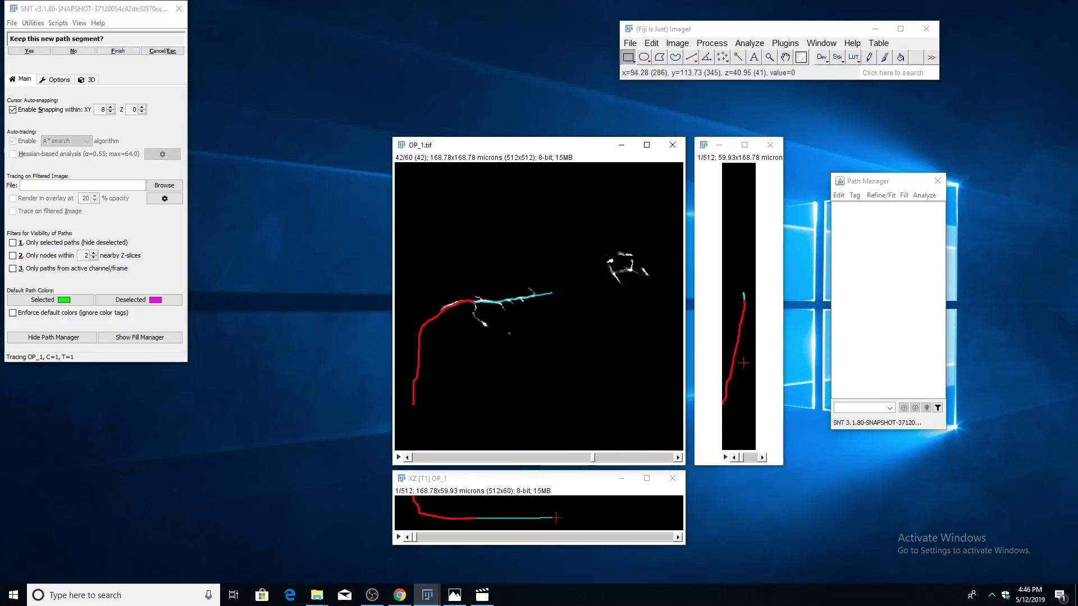
{"action": "key", "text": "y"}
{"action": "scroll", "coordinate": [643, 307], "scroll_direction": "up", "scroll_amount": 5}
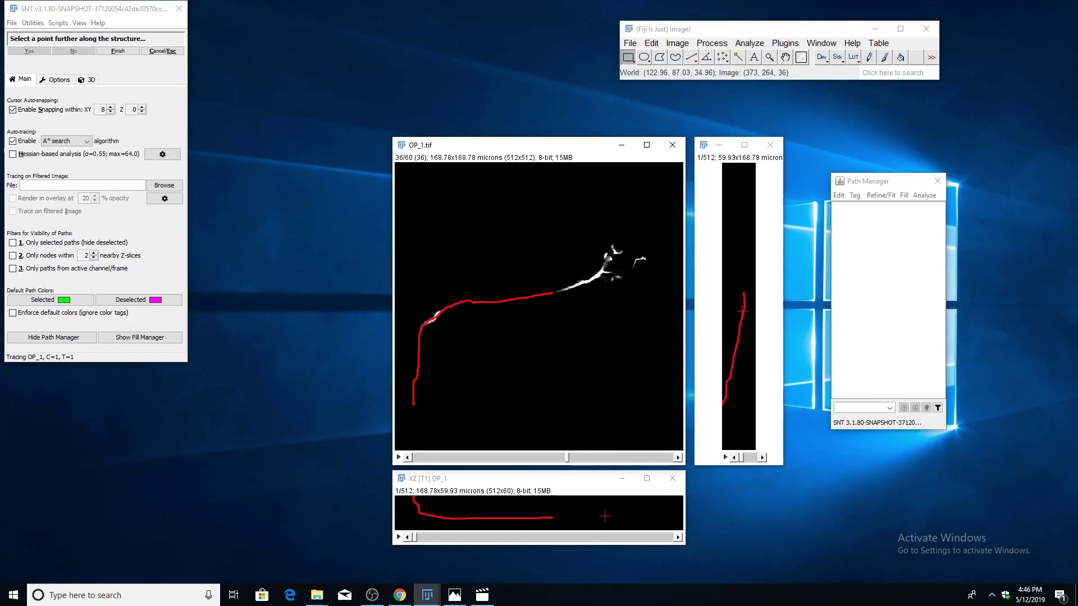
{"action": "left_click", "coordinate": [599, 274]}
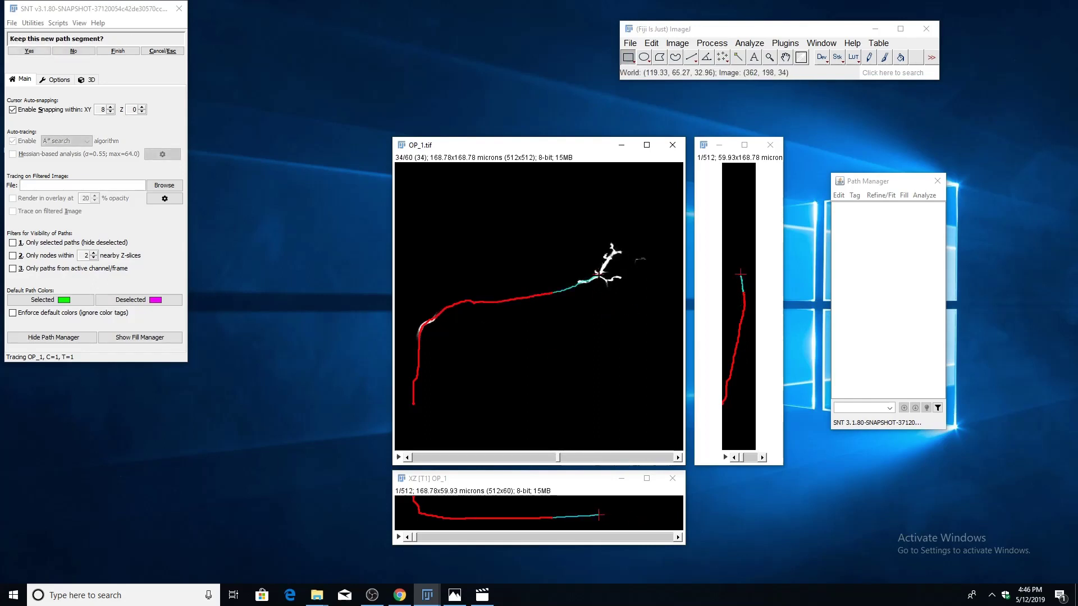
{"action": "key", "text": "y"}
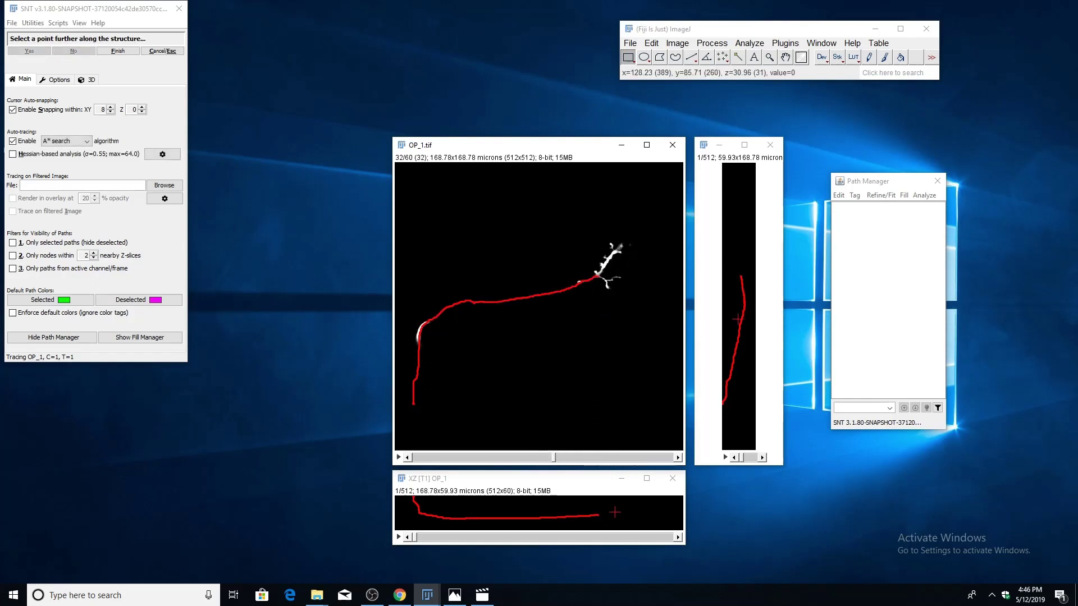
{"action": "scroll", "coordinate": [616, 315], "scroll_direction": "down", "scroll_amount": 2}
{"action": "scroll", "coordinate": [616, 314], "scroll_direction": "down", "scroll_amount": 7}
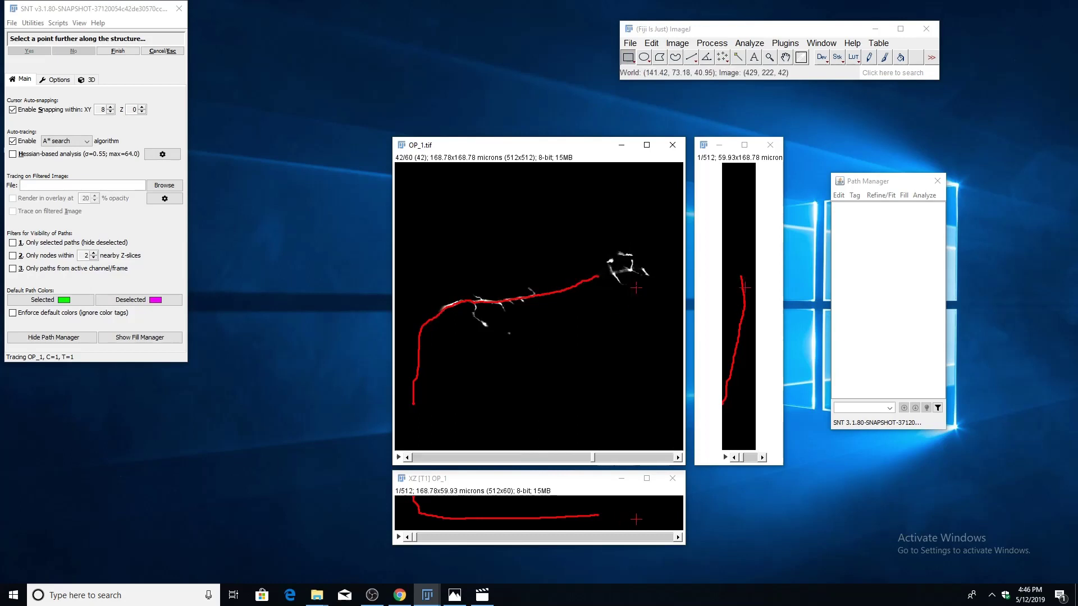
{"action": "left_click", "coordinate": [646, 274]}
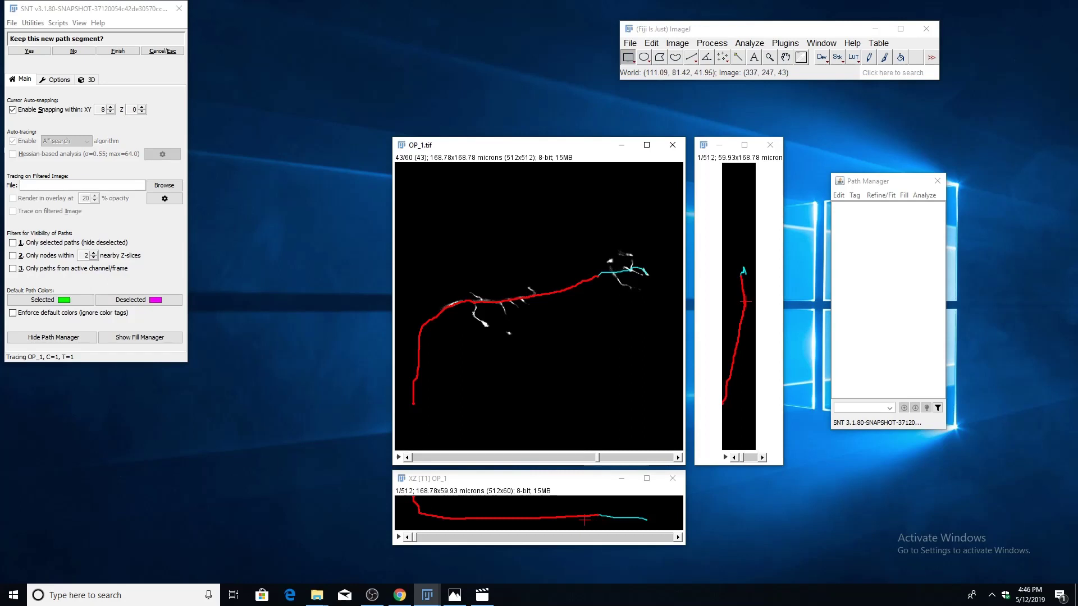
Finish the main trace as Path (0), then toggle its selection in Path Manager, leaving it selected
{"action": "left_click", "coordinate": [119, 52]}
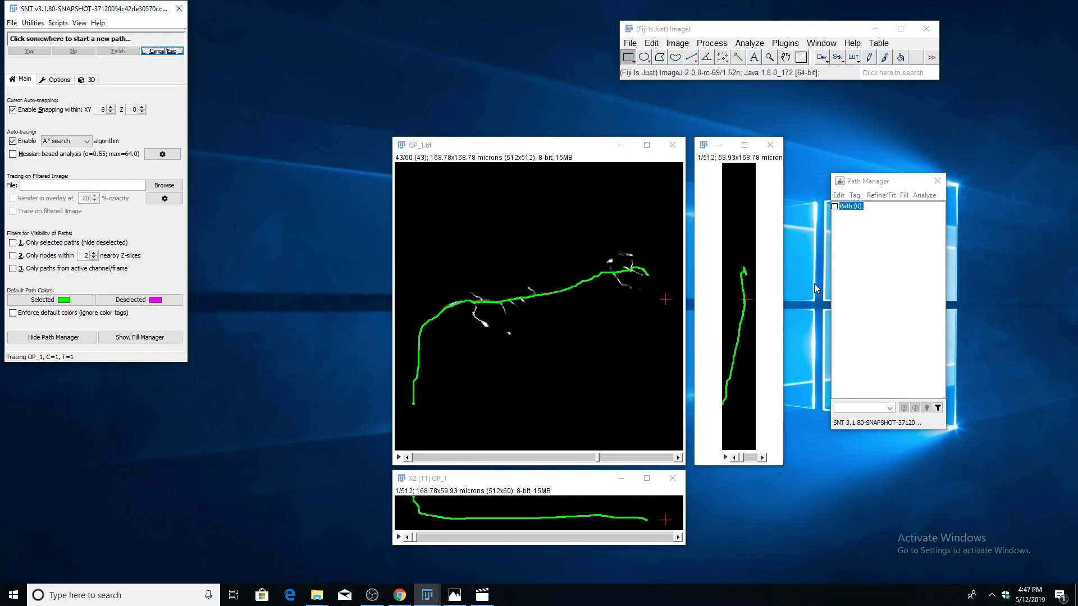
{"action": "left_click", "coordinate": [875, 275]}
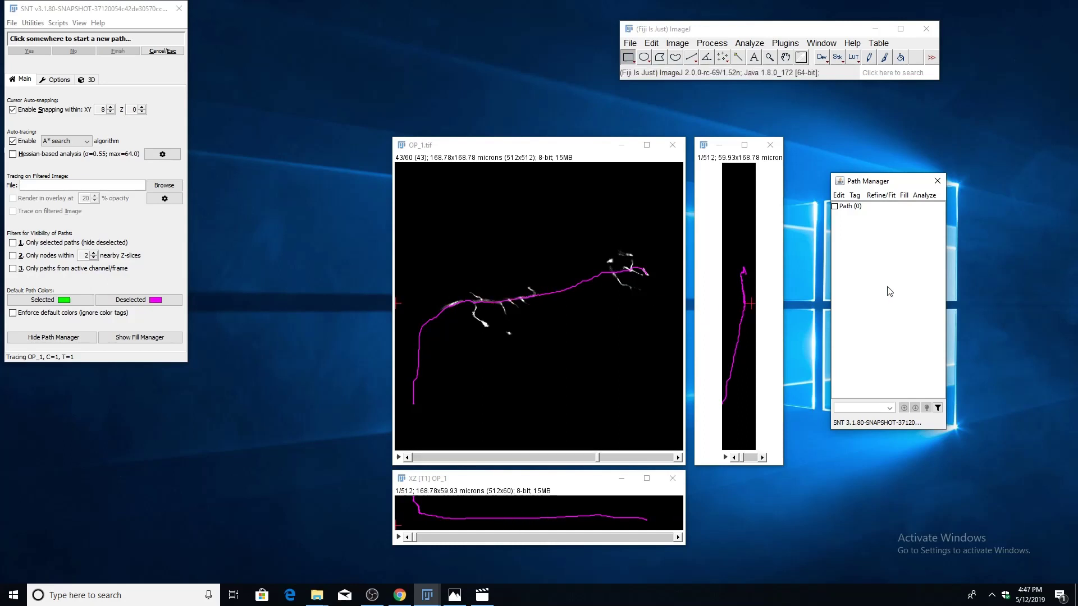
{"action": "left_click", "coordinate": [850, 207]}
{"action": "left_click", "coordinate": [858, 236]}
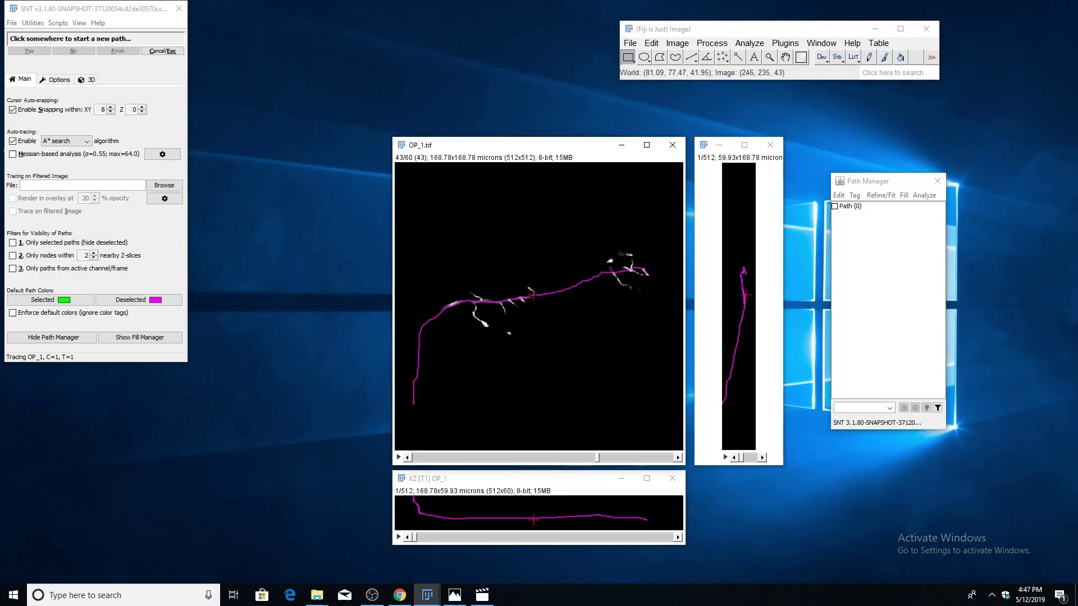
{"action": "key", "text": "g"}
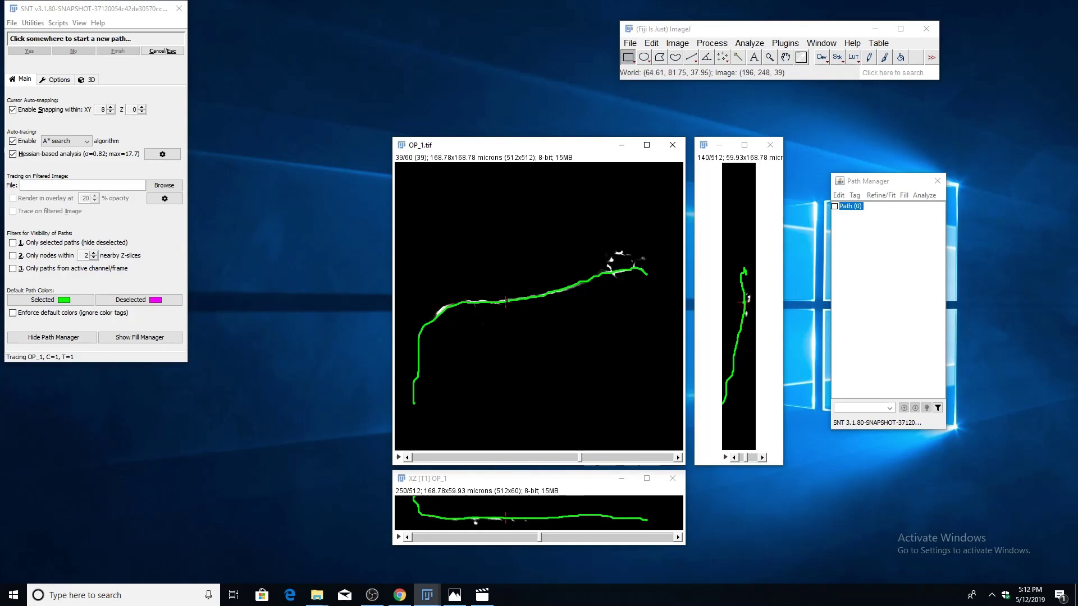
Mark a fork point on Path (0) where the side branch leaves, using Alt+Shift
{"action": "key", "text": "shift+alt"}
Trace a side branch from the fork point down to the bright blob, finishing it as Path (1)
{"action": "left_click", "coordinate": [475, 521]}
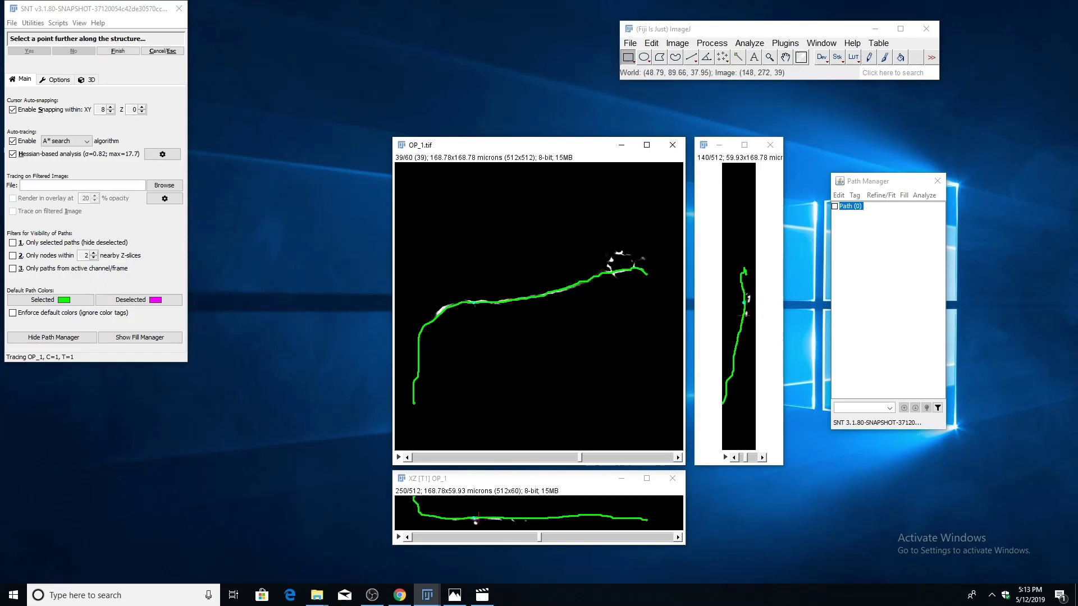
{"action": "scroll", "coordinate": [494, 323], "scroll_direction": "down", "scroll_amount": 4}
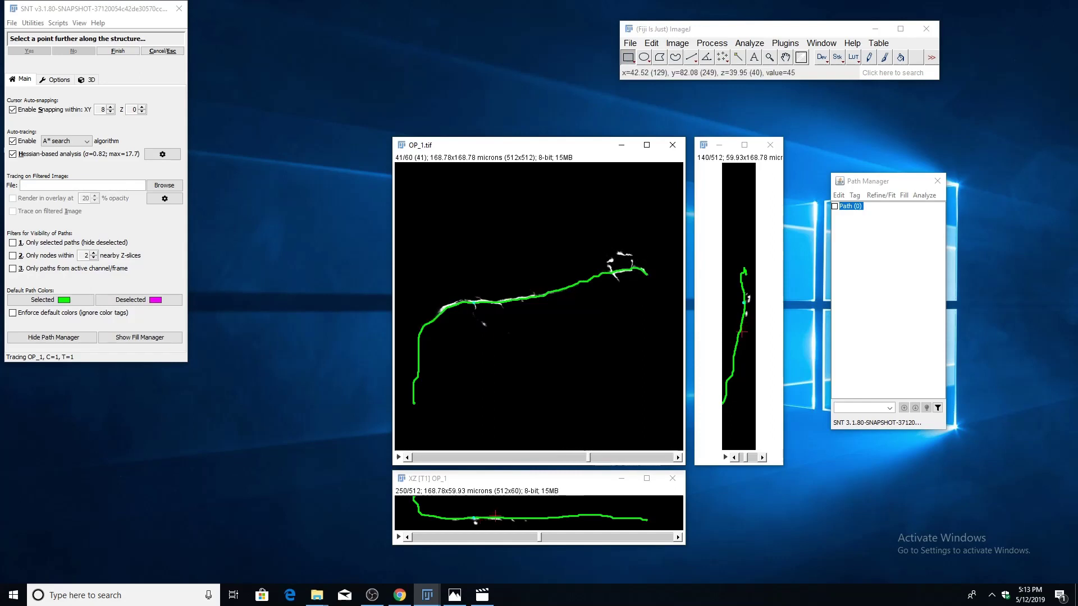
{"action": "left_click", "coordinate": [473, 314]}
{"action": "scroll", "coordinate": [523, 335], "scroll_direction": "up", "scroll_amount": 1}
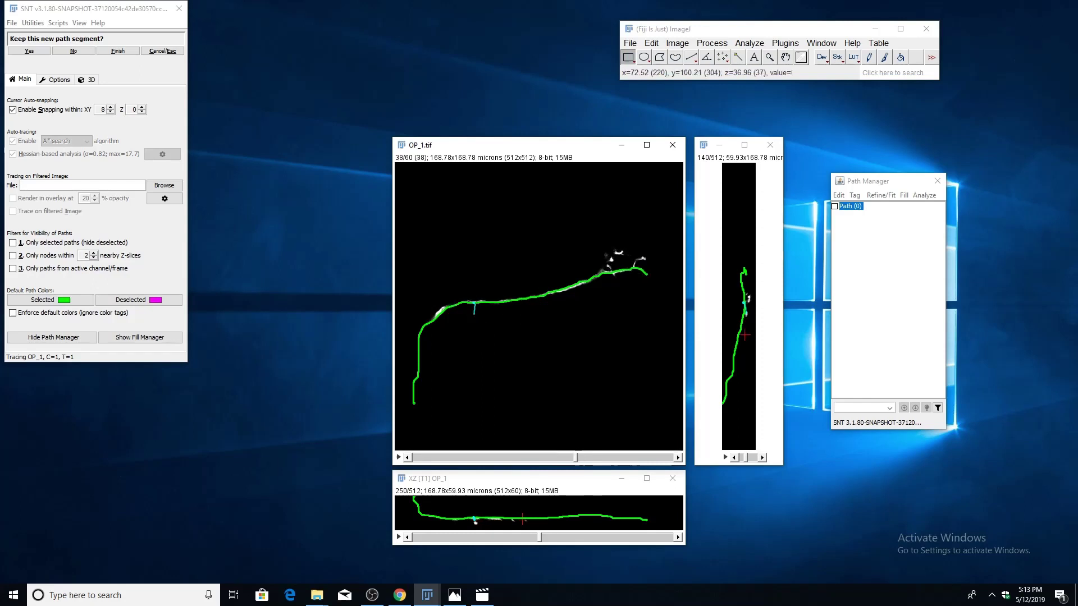
{"action": "scroll", "coordinate": [523, 334], "scroll_direction": "up", "scroll_amount": 1}
{"action": "key", "text": "y"}
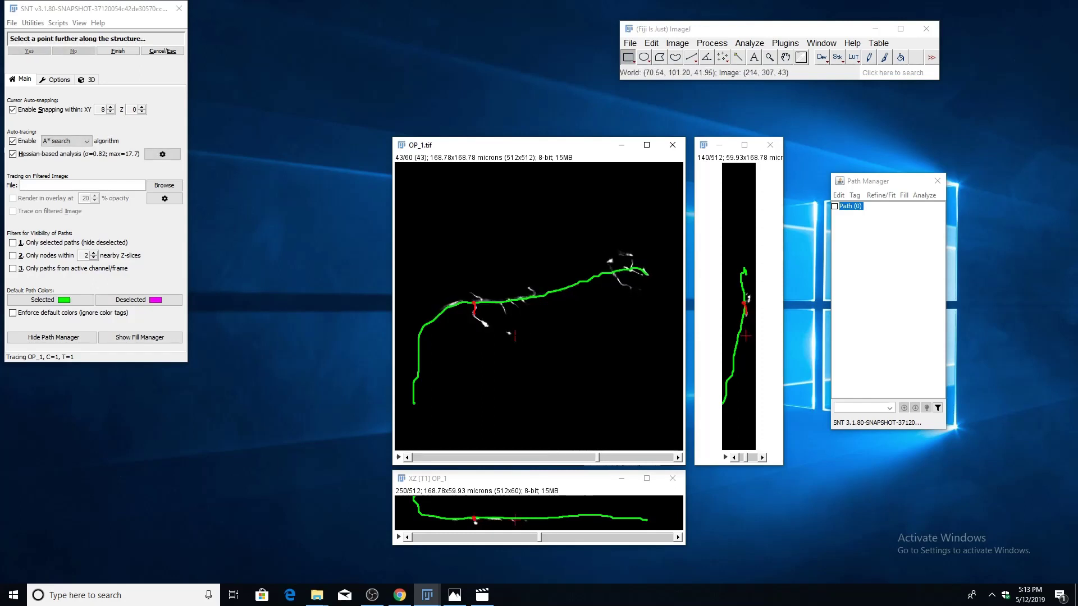
{"action": "scroll", "coordinate": [510, 335], "scroll_direction": "down", "scroll_amount": 3}
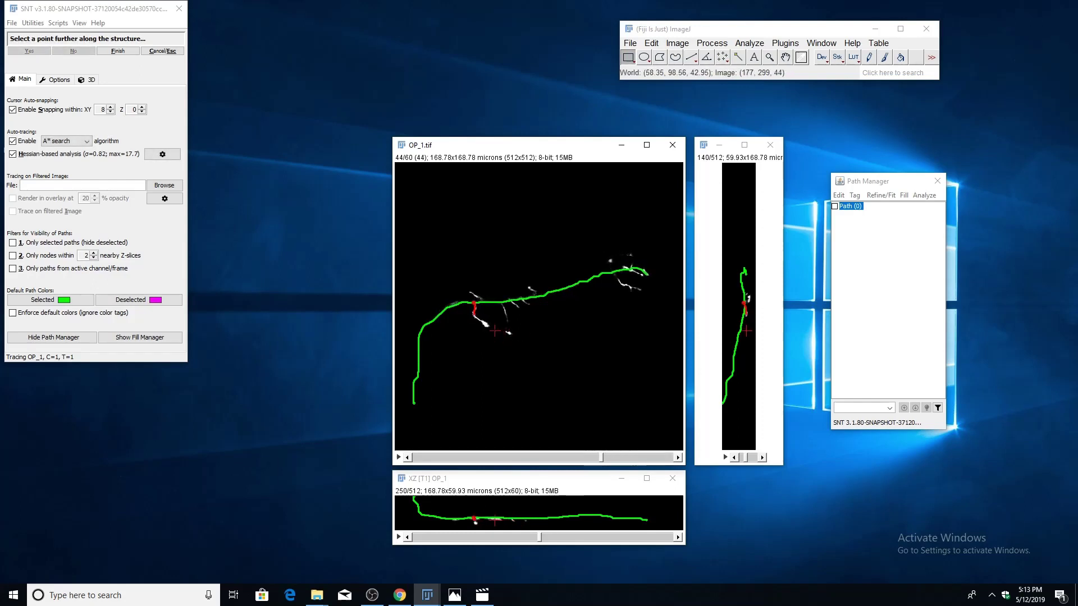
{"action": "left_click", "coordinate": [487, 324]}
{"action": "key", "text": "y"}
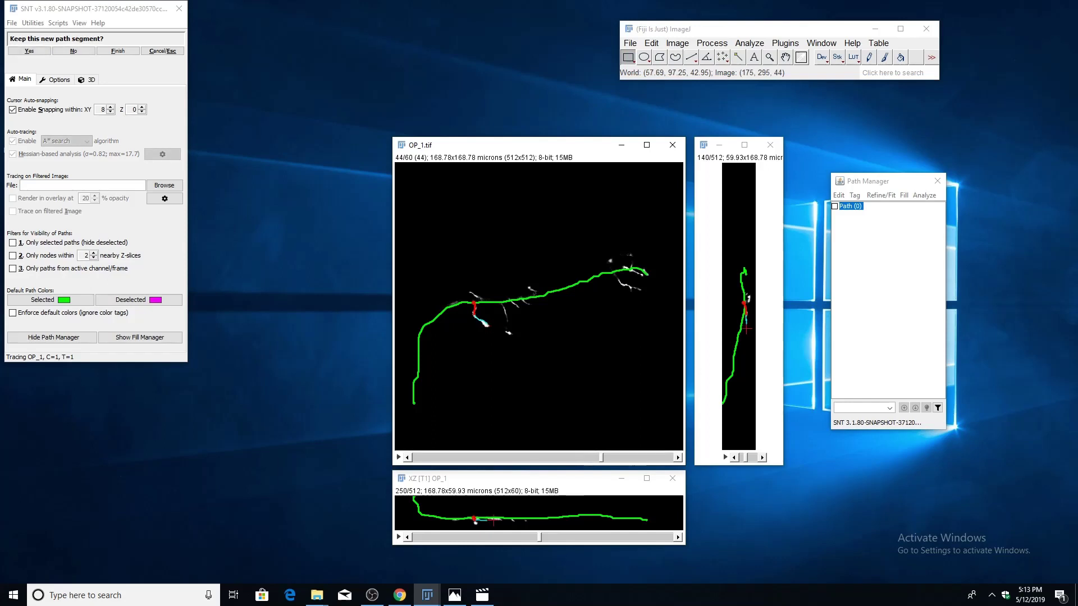
{"action": "key", "text": "f"}
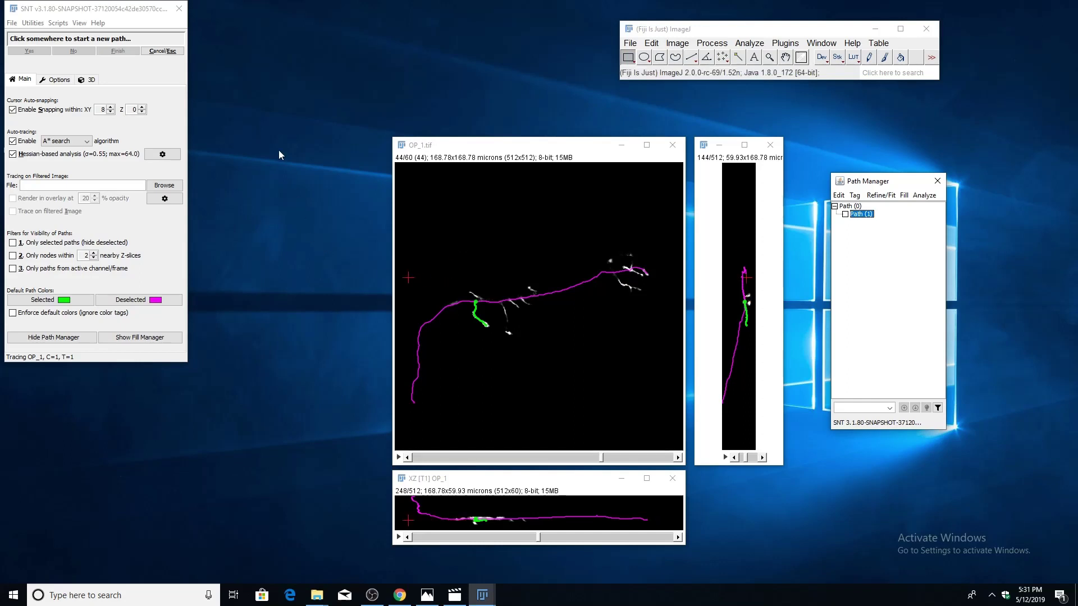
Save both traced paths to the Desktop as OP_1_traces
{"action": "left_click", "coordinate": [12, 23]}
{"action": "left_click", "coordinate": [58, 46]}
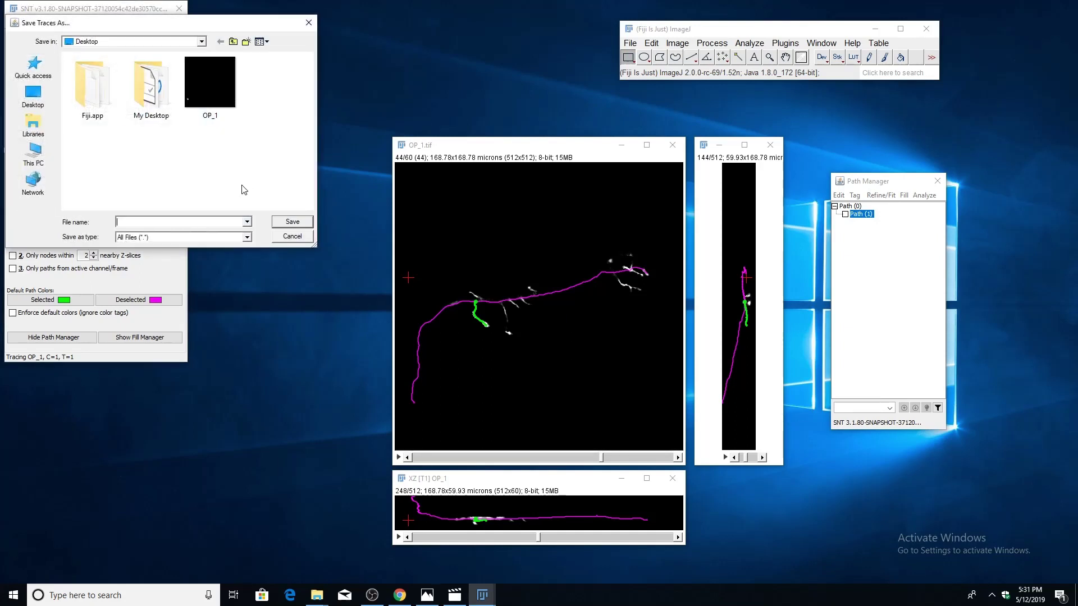
{"action": "type", "text": "OP_"}
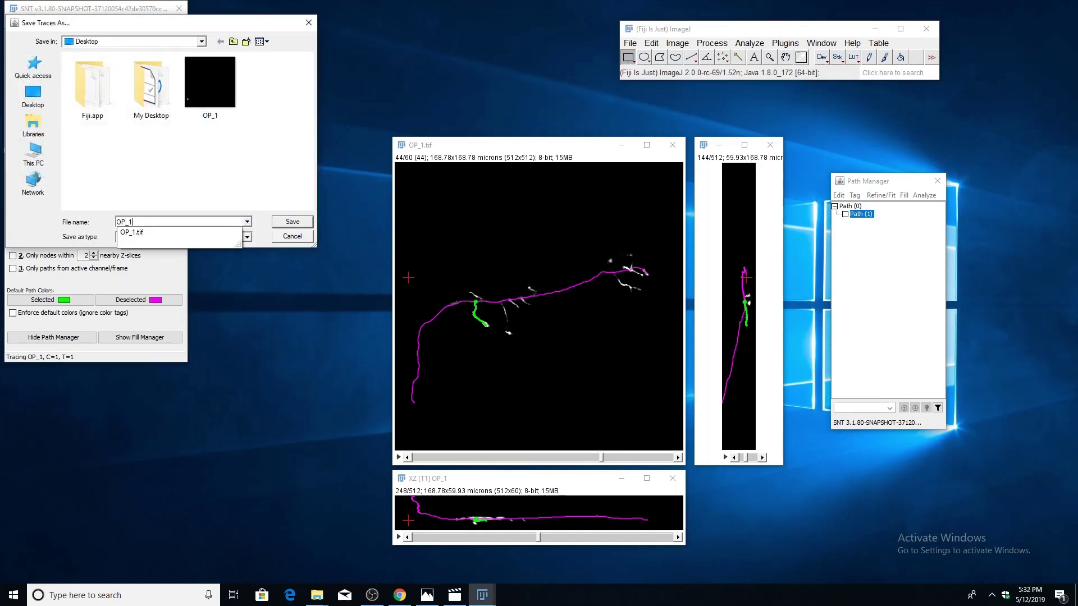
{"action": "type", "text": "1_"}
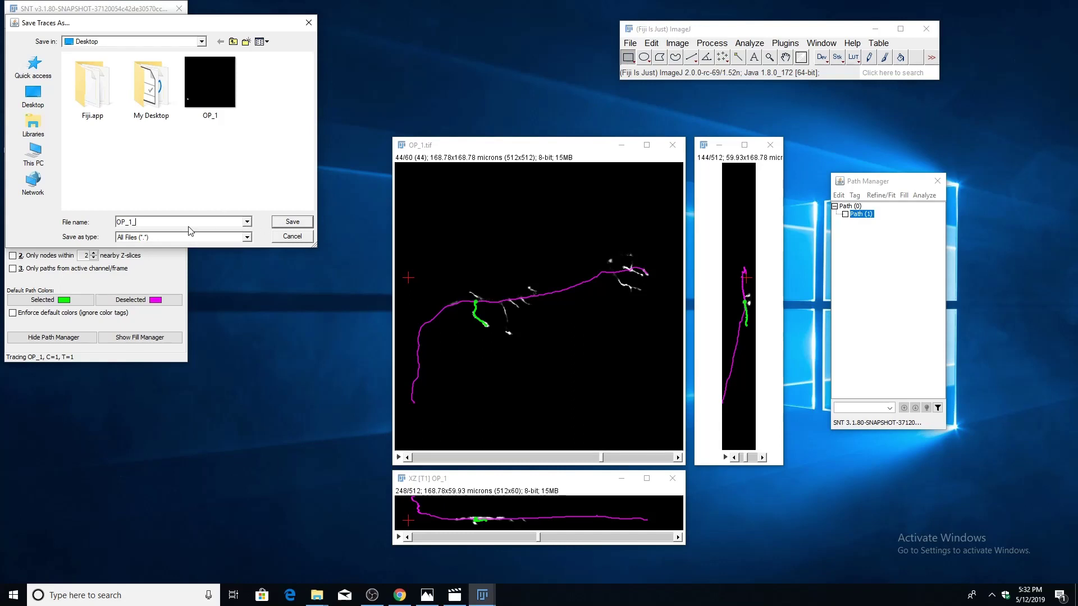
{"action": "left_click", "coordinate": [283, 220]}
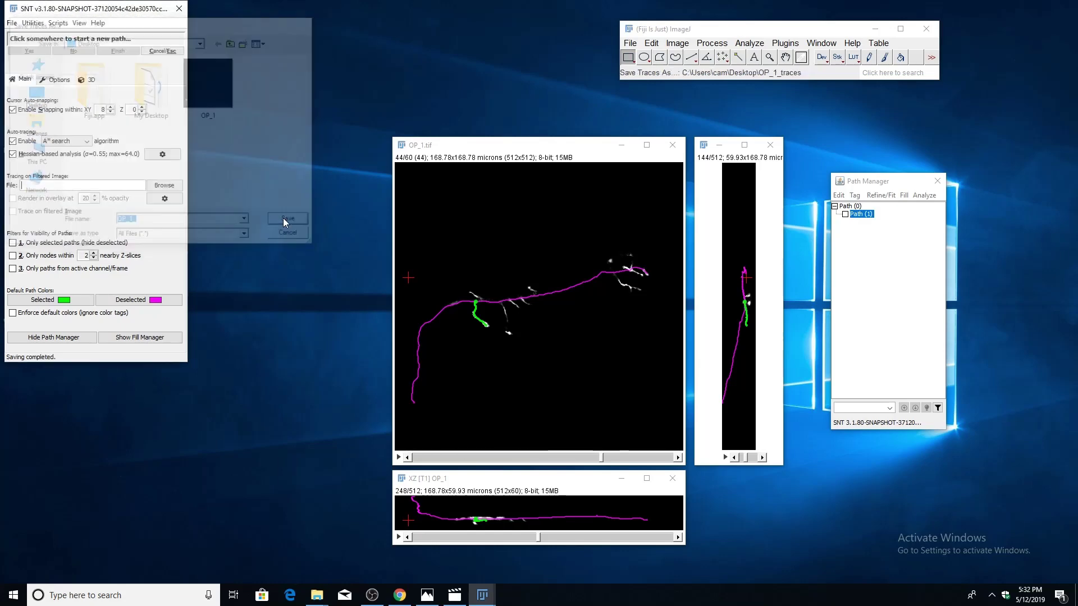
Load the OP_1_traces file back onto OP_1, restoring Path (0) and Path (1)
{"action": "left_click", "coordinate": [12, 23]}
{"action": "left_click", "coordinate": [25, 36]}
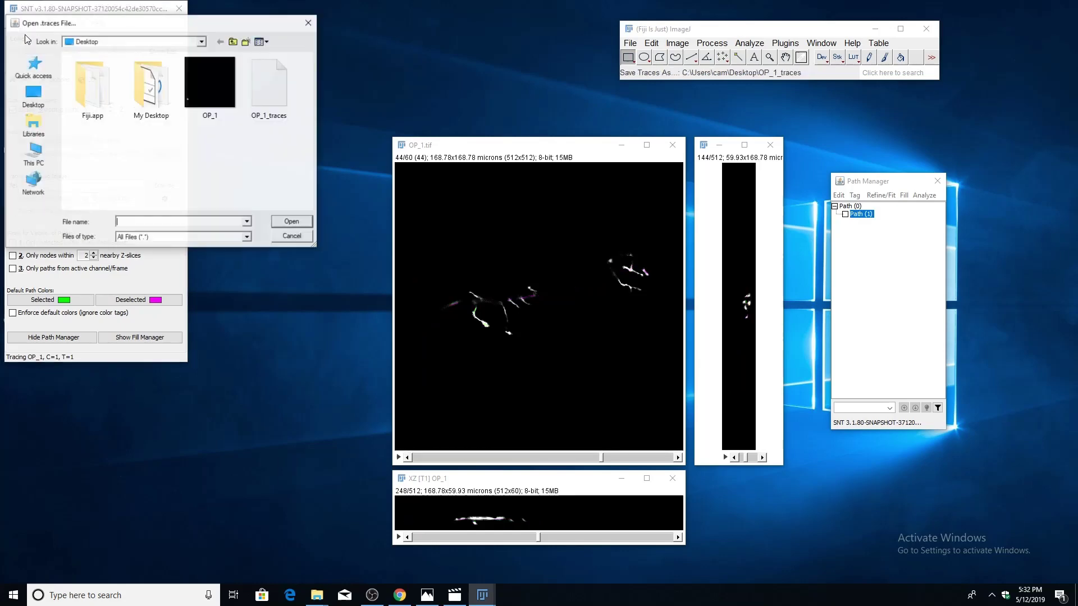
{"action": "left_click", "coordinate": [272, 114]}
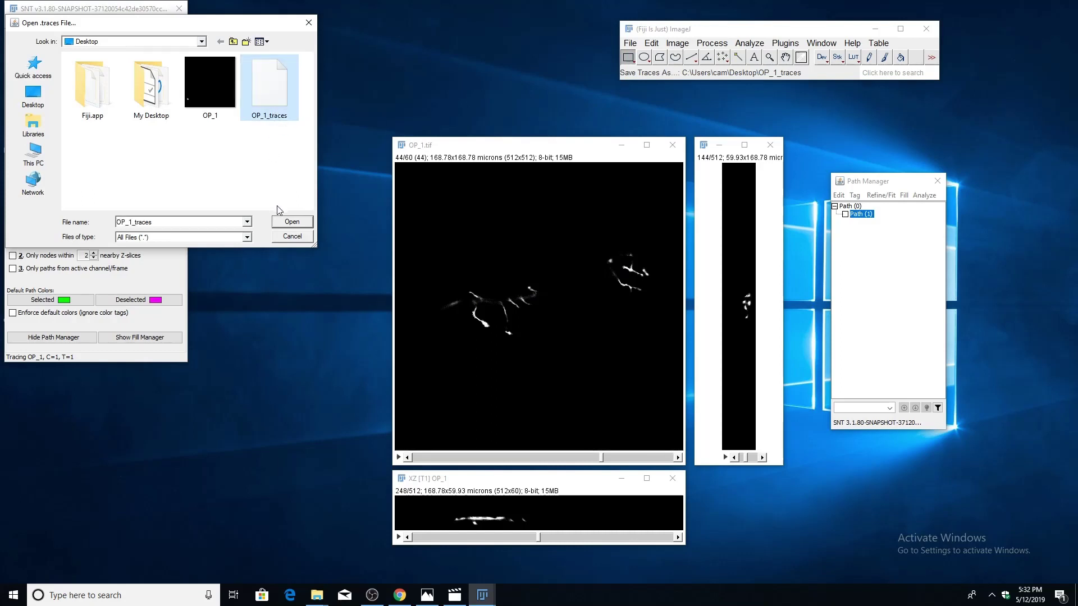
{"action": "left_click", "coordinate": [292, 221]}
{"action": "scroll", "coordinate": [557, 327], "scroll_direction": "up", "scroll_amount": 18}
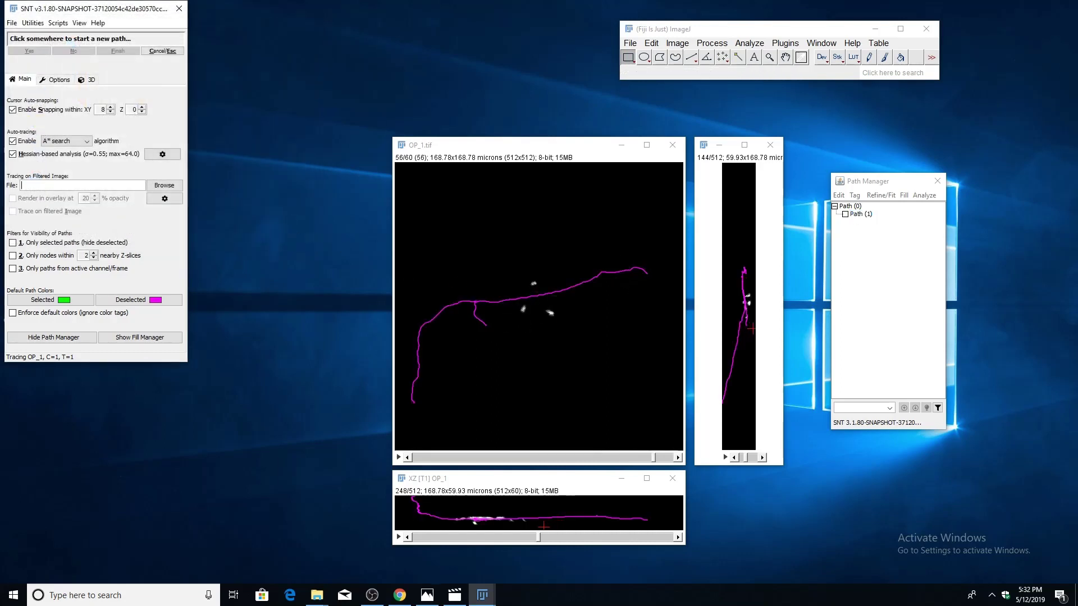
{"action": "scroll", "coordinate": [557, 327], "scroll_direction": "down", "scroll_amount": 9}
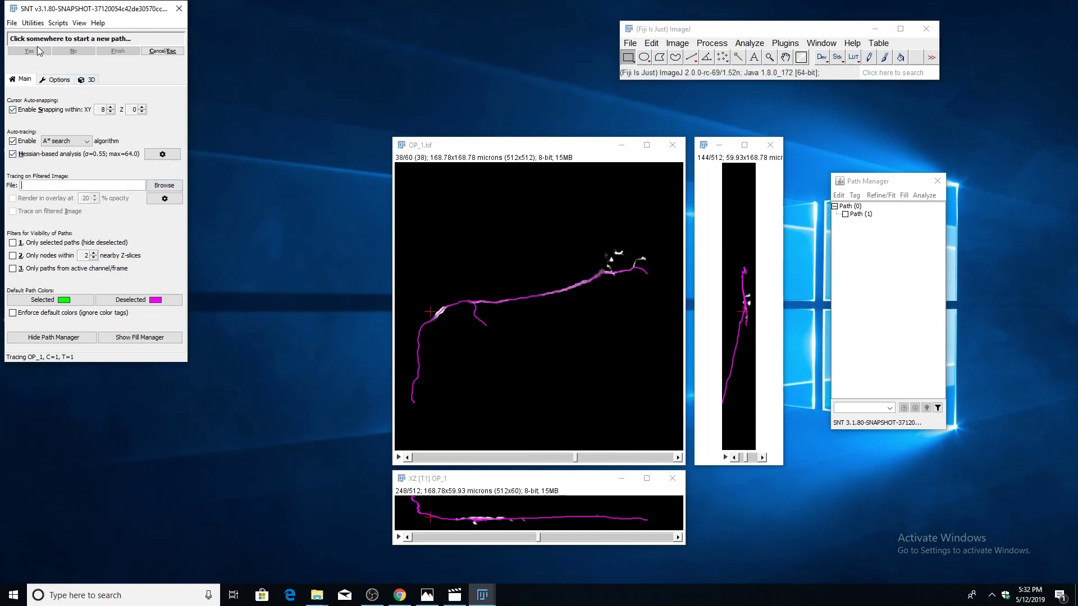
{"action": "left_click", "coordinate": [11, 22]}
{"action": "mouse_move", "coordinate": [62, 109]}
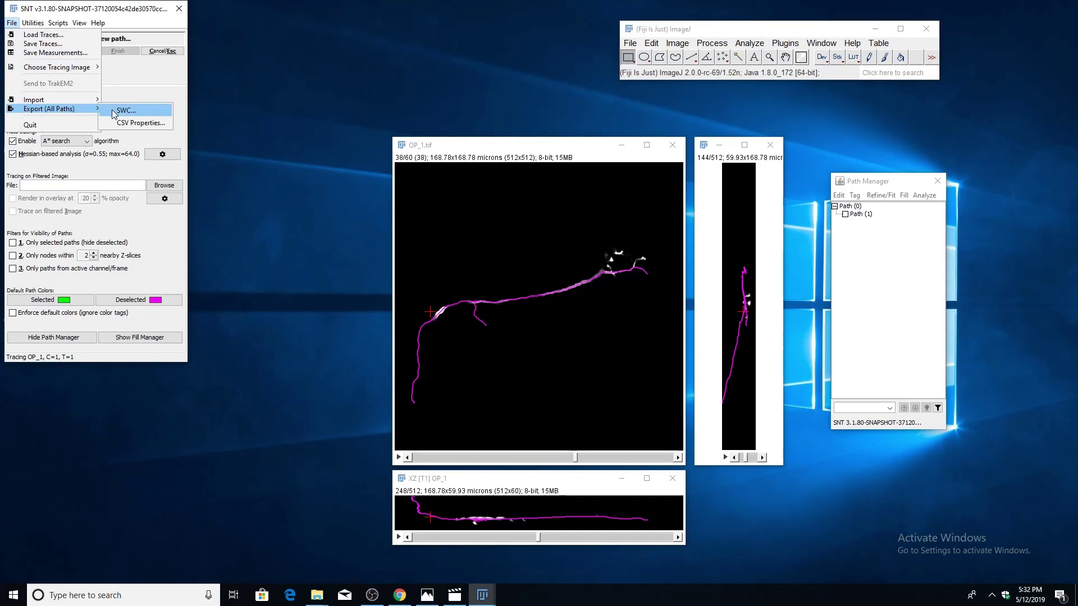
{"action": "left_click", "coordinate": [312, 110]}
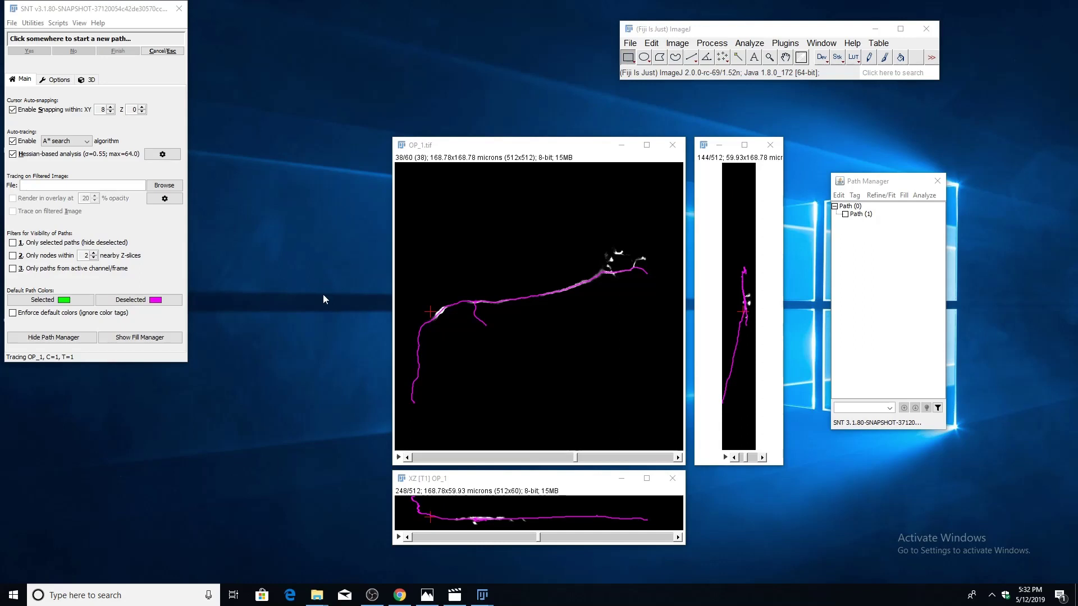
{"action": "scroll", "coordinate": [538, 321], "scroll_direction": "down", "scroll_amount": 3}
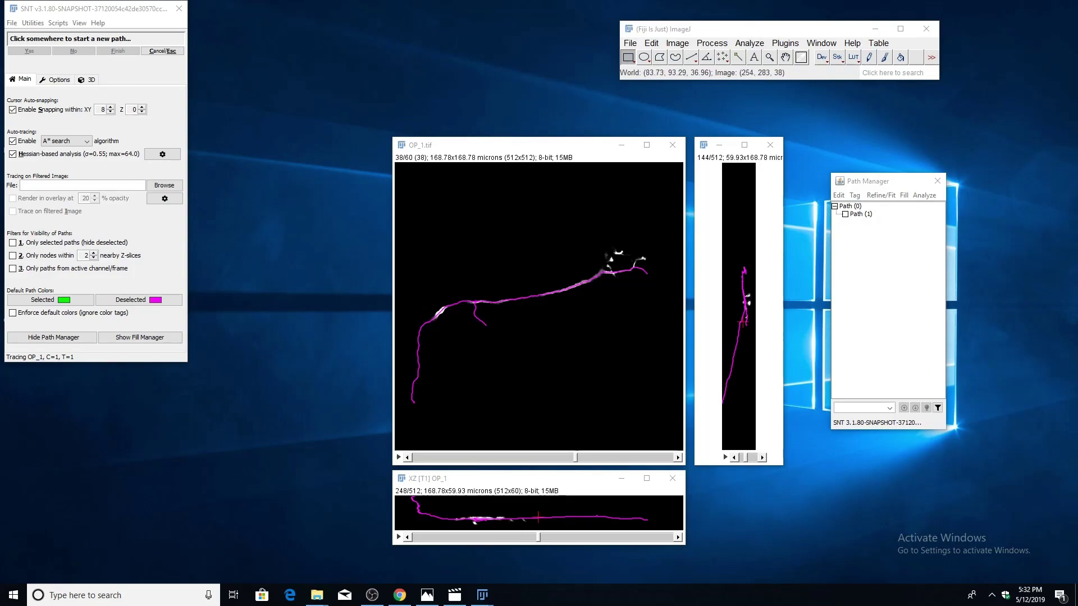